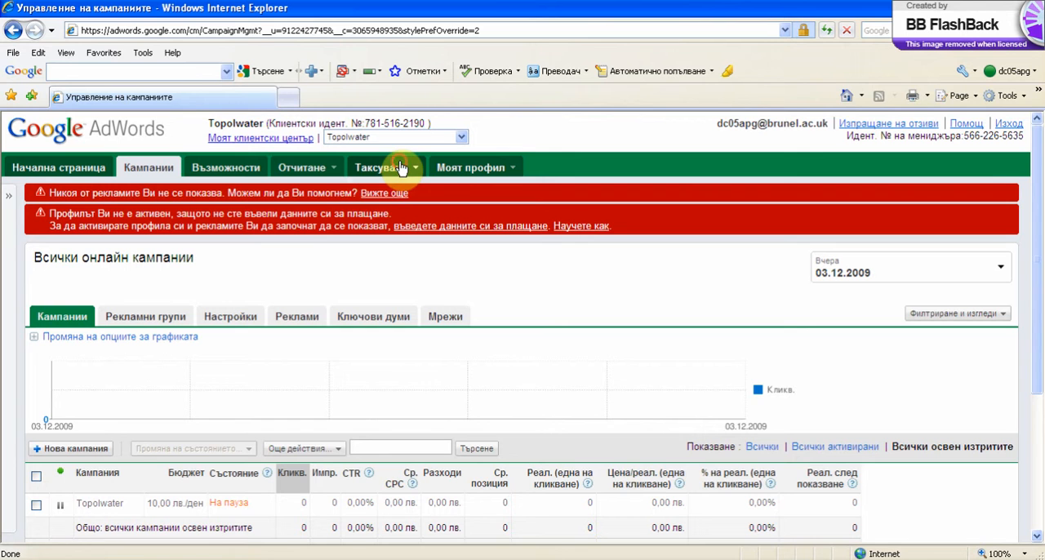
# Open the account's payment preferences (Предпочитания за плащане) and submit България as the billing address country.
pyautogui.click(401, 167)
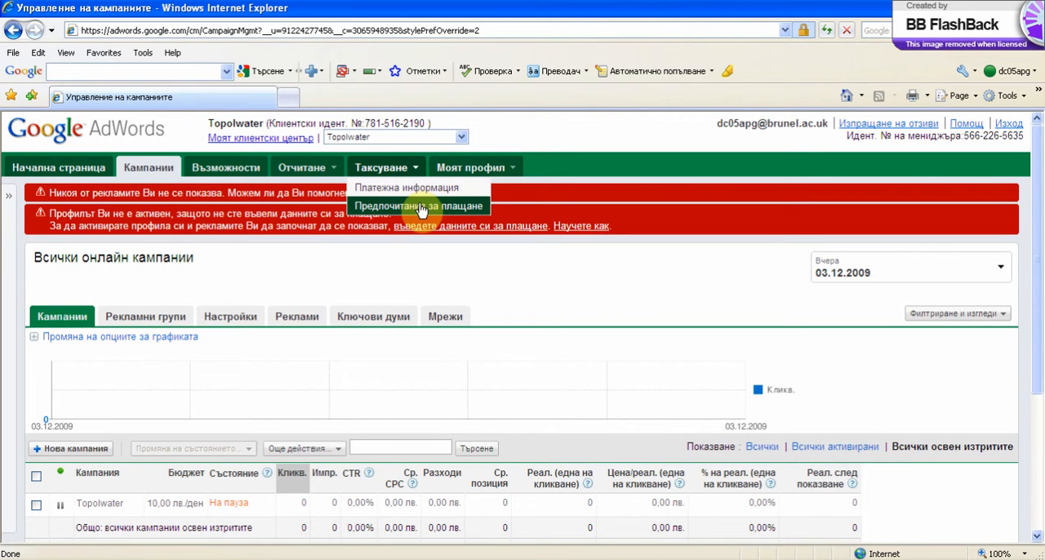
pyautogui.click(422, 209)
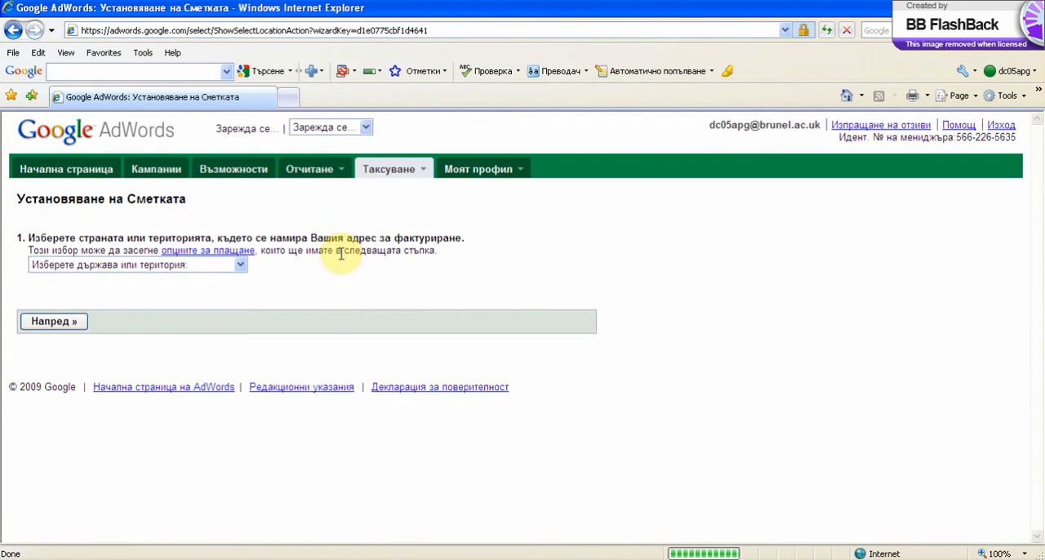
pyautogui.click(230, 267)
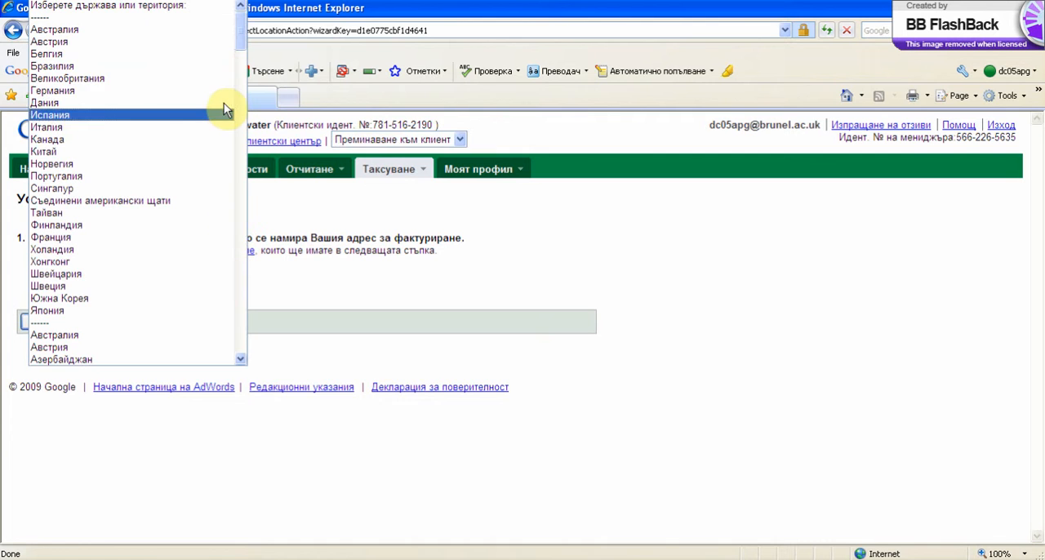
pyautogui.scroll(-4, 231, 57)
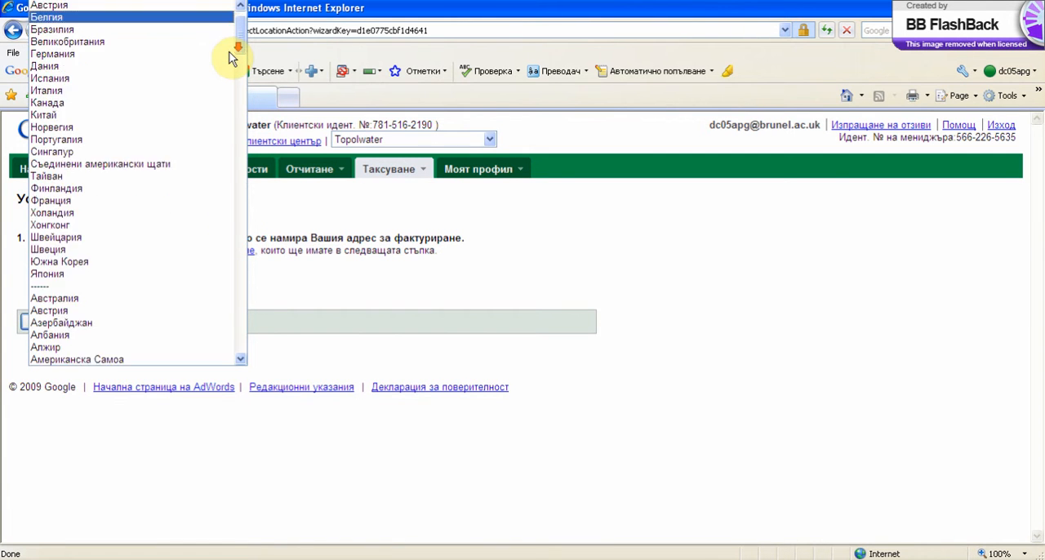
pyautogui.scroll(-5, 231, 57)
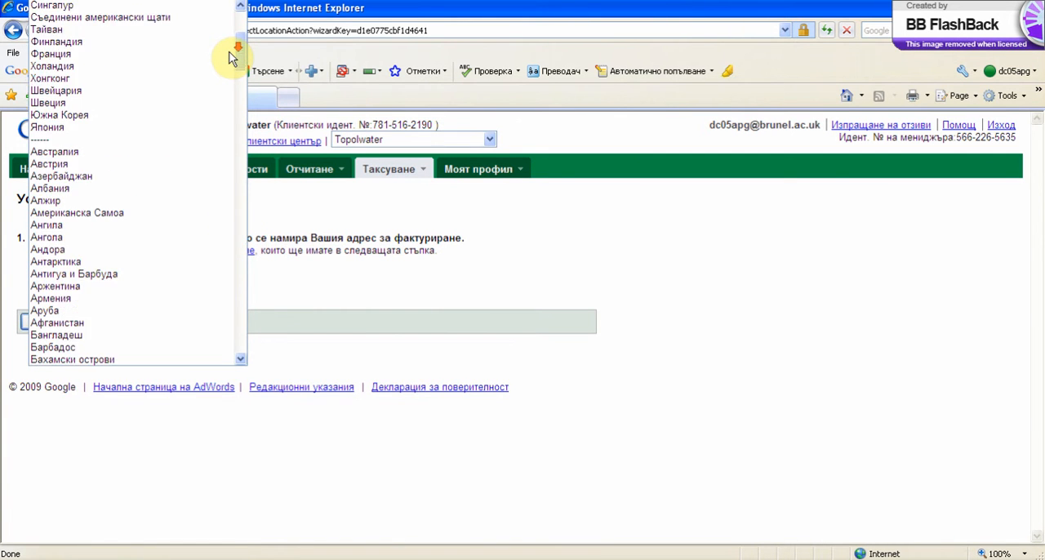
pyautogui.scroll(-4, 234, 57)
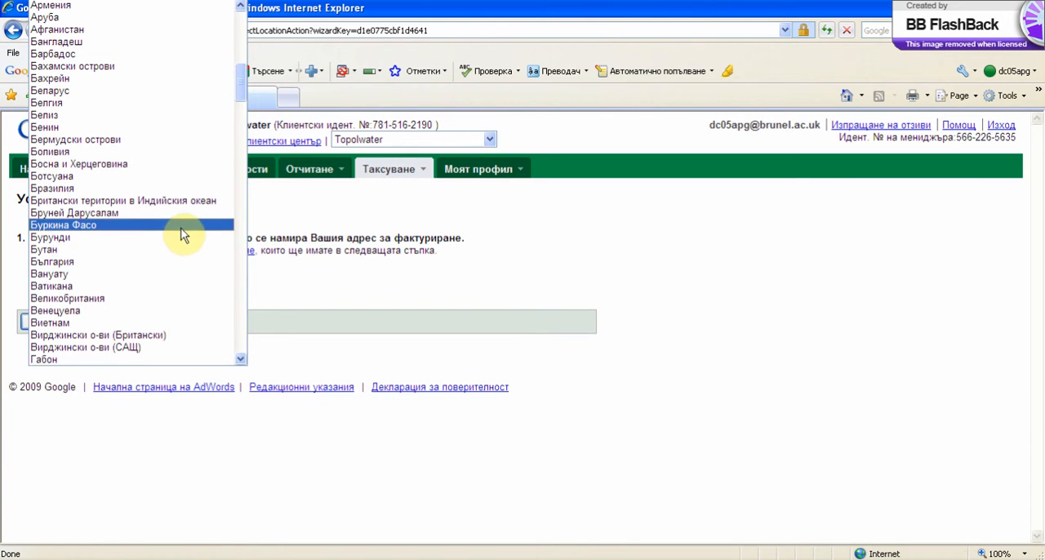
pyautogui.scroll(-9, 184, 177)
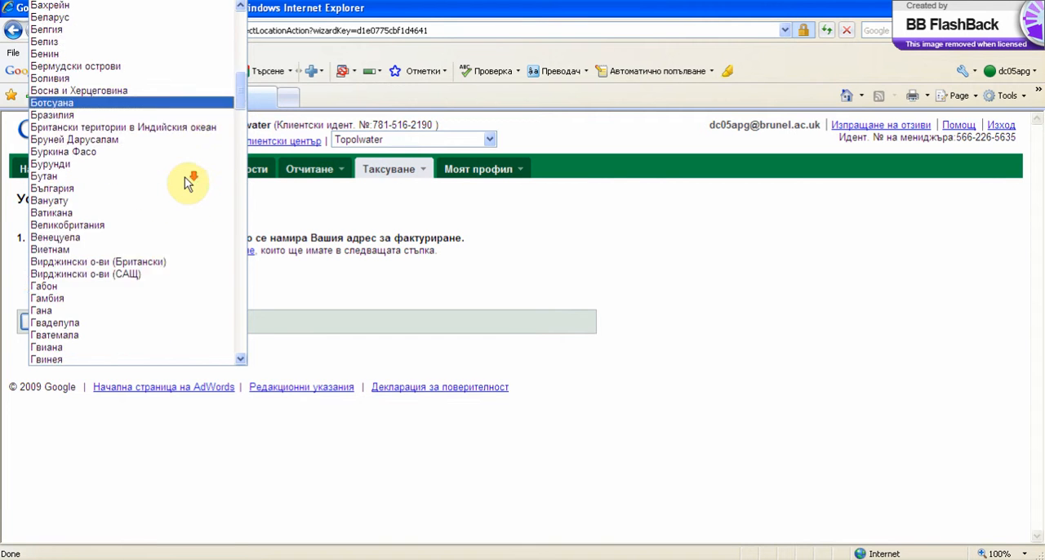
pyautogui.scroll(2, 187, 181)
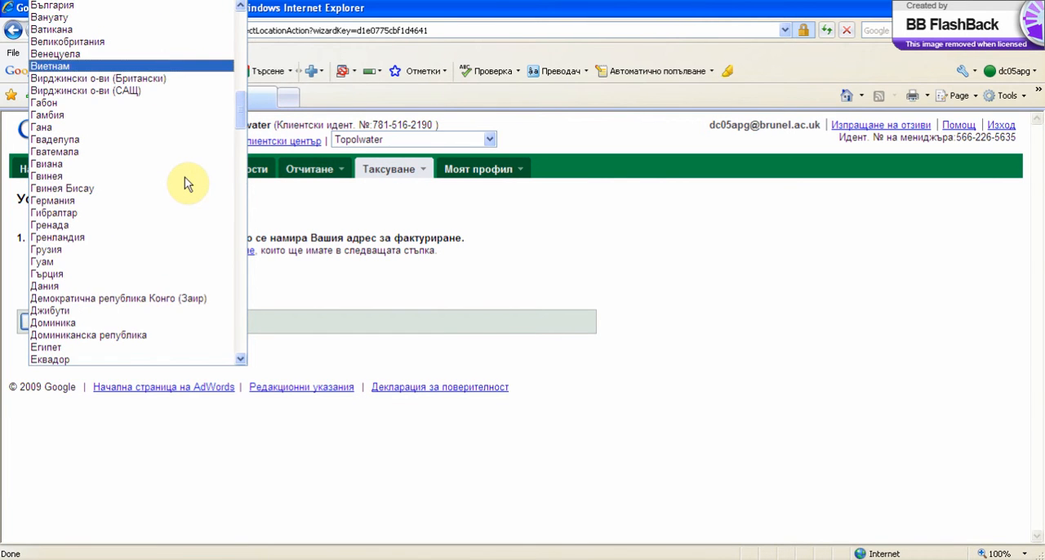
pyautogui.scroll(-13, 187, 181)
pyautogui.scroll(-20, 188, 180)
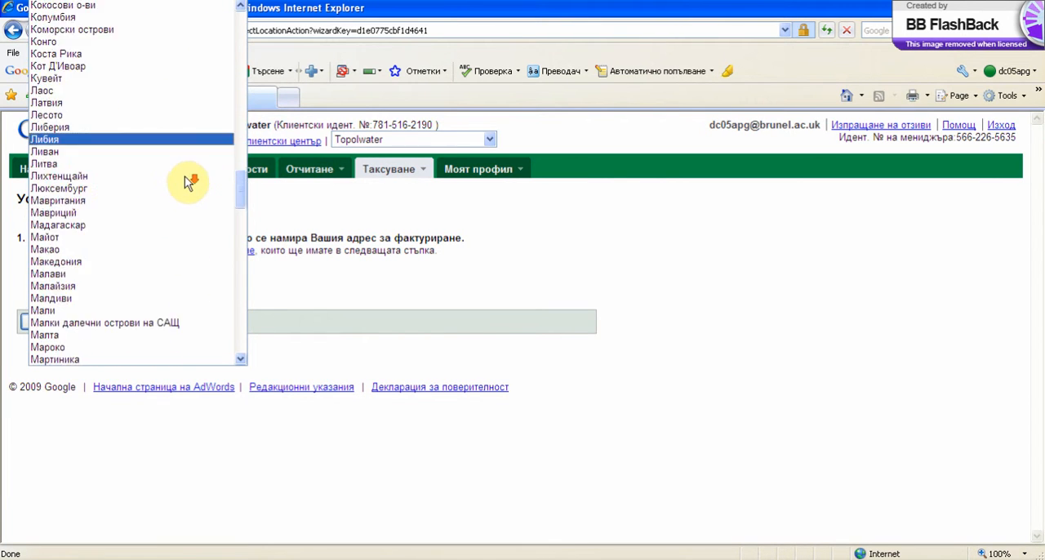
pyautogui.scroll(-3, 188, 180)
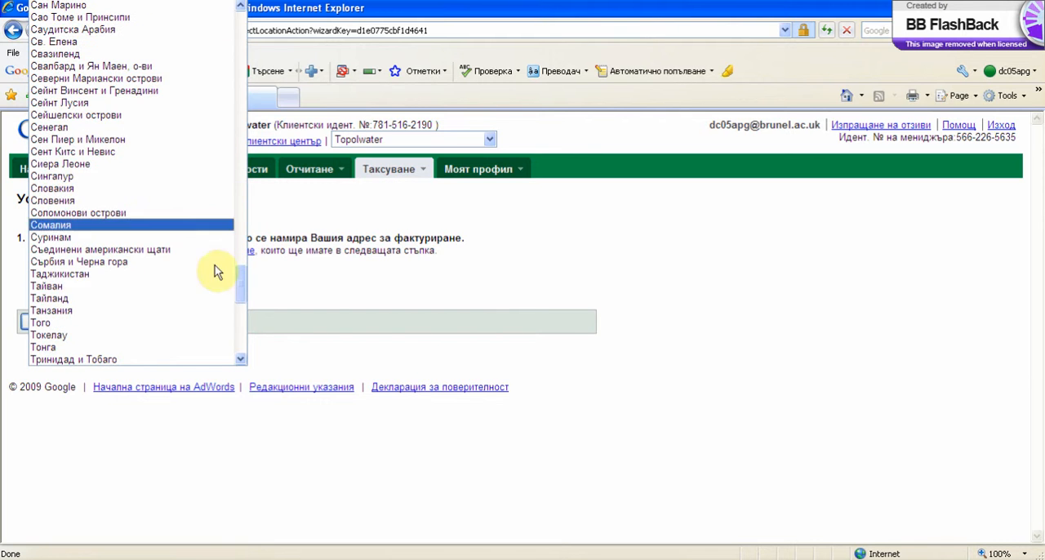
pyautogui.moveTo(247, 288); pyautogui.dragTo(236, 84)
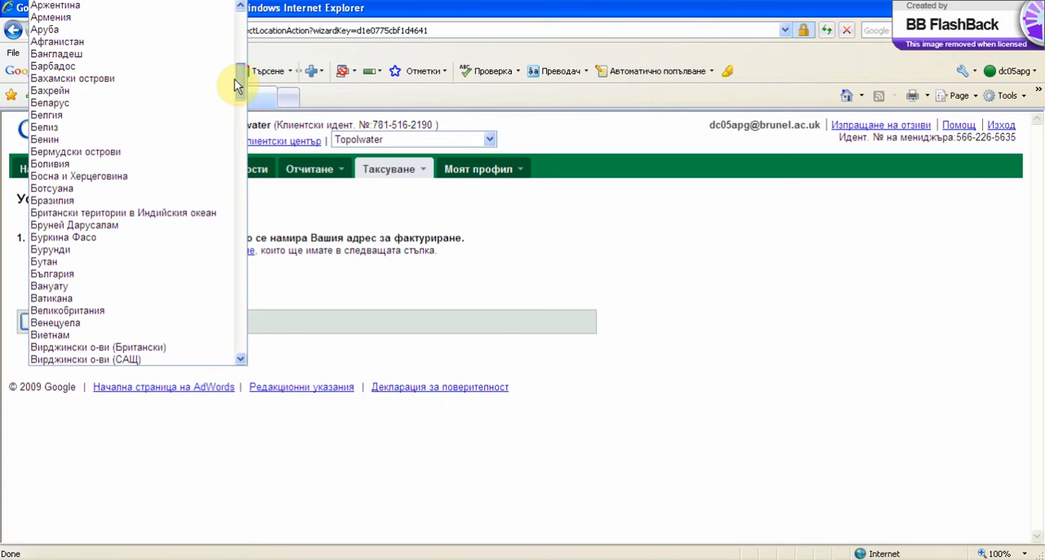
pyautogui.click(158, 273)
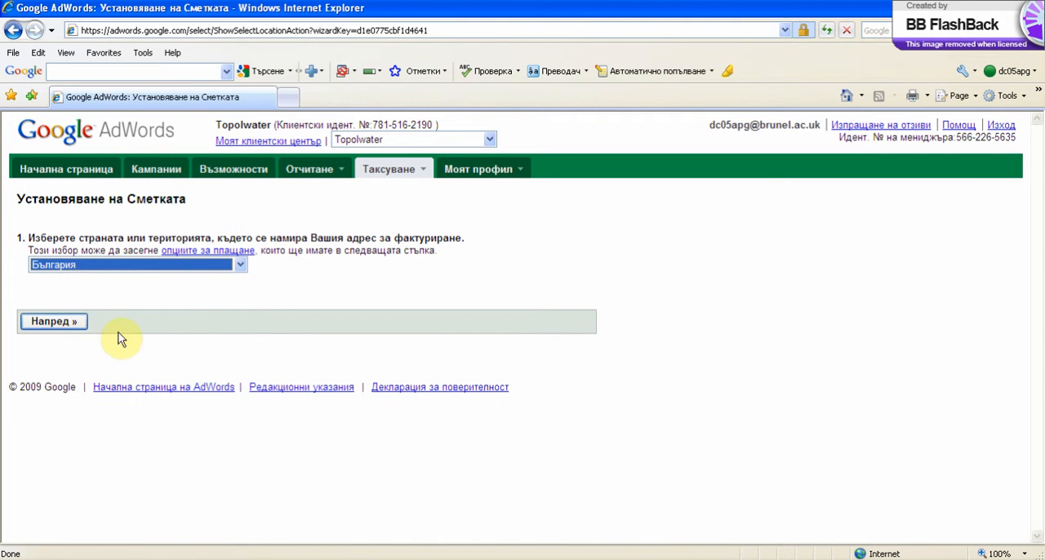
pyautogui.click(64, 321)
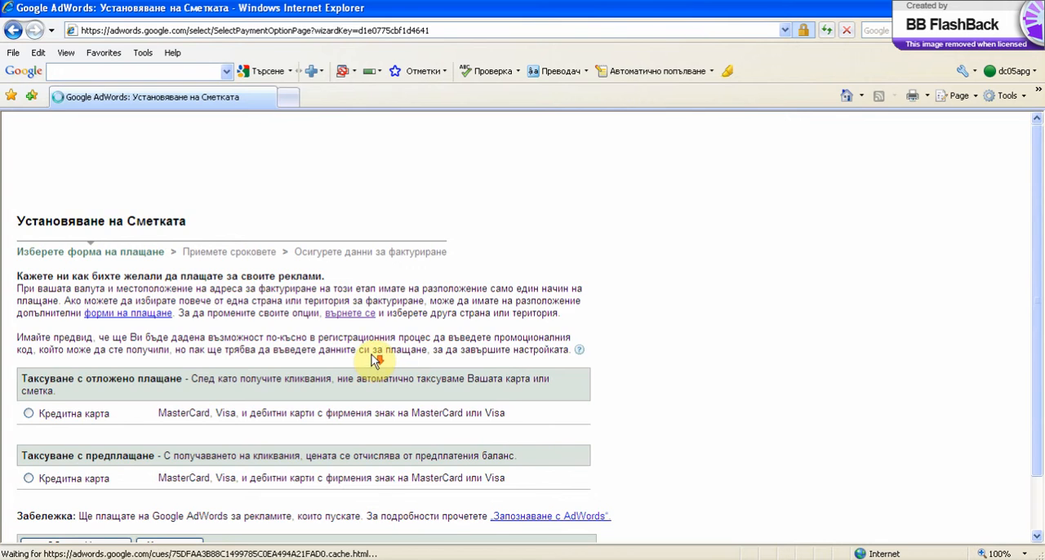
# Choose credit card under prepaid billing (Таксуване с предплащане) as the payment method and continue to the terms.
pyautogui.scroll(-2, 375, 349)
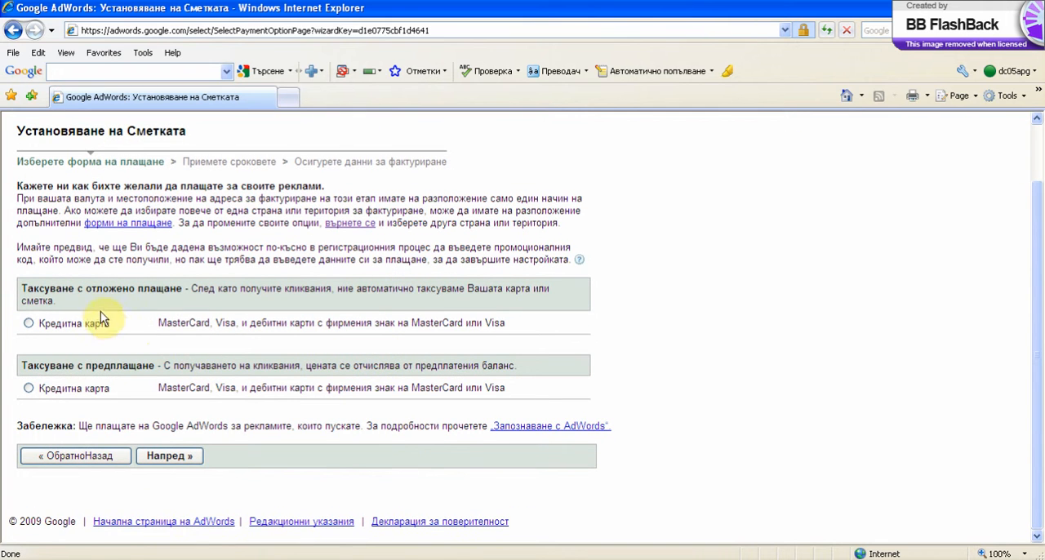
pyautogui.click(24, 288)
pyautogui.moveTo(24, 287); pyautogui.dragTo(184, 291)
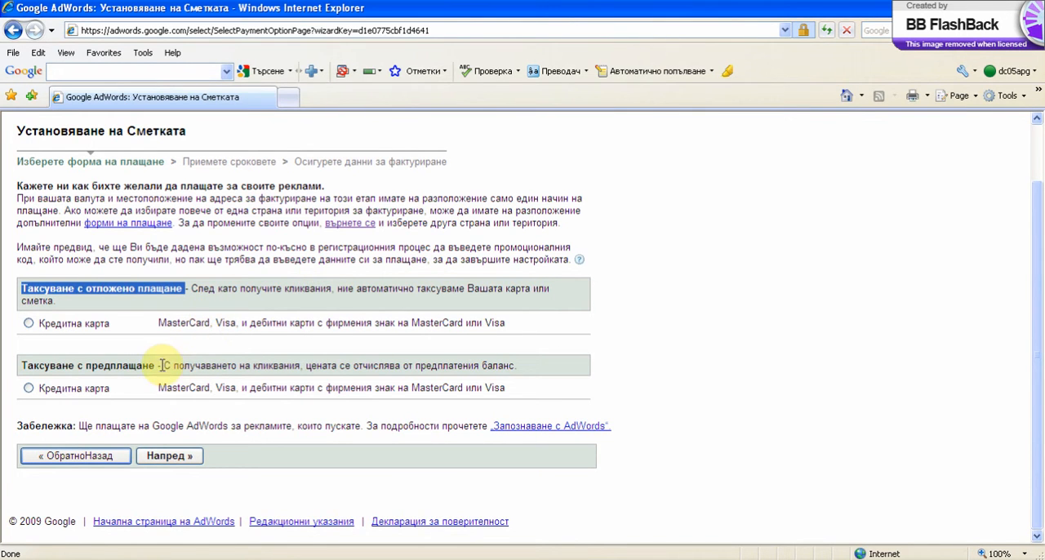
pyautogui.moveTo(157, 365); pyautogui.dragTo(35, 366)
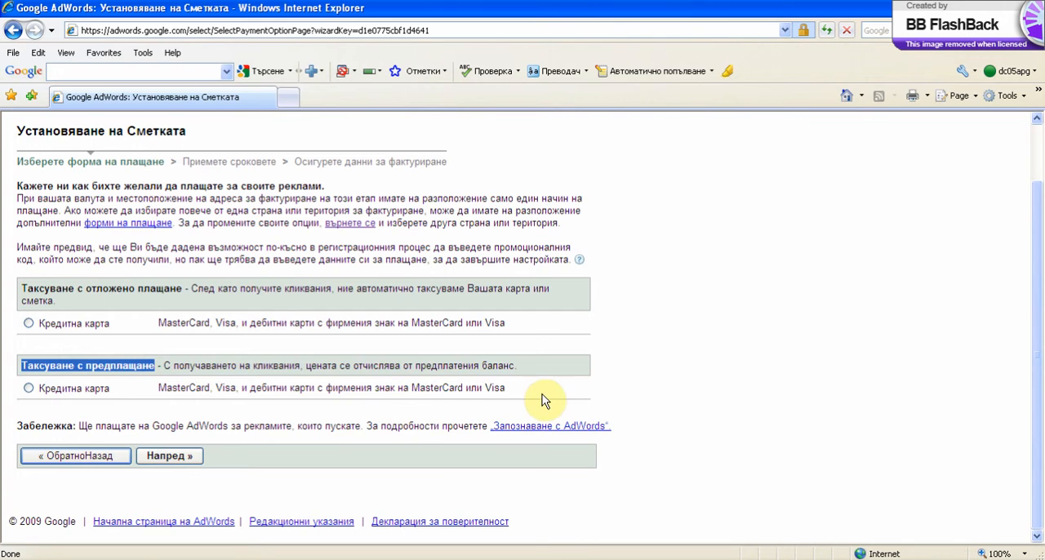
pyautogui.click(29, 388)
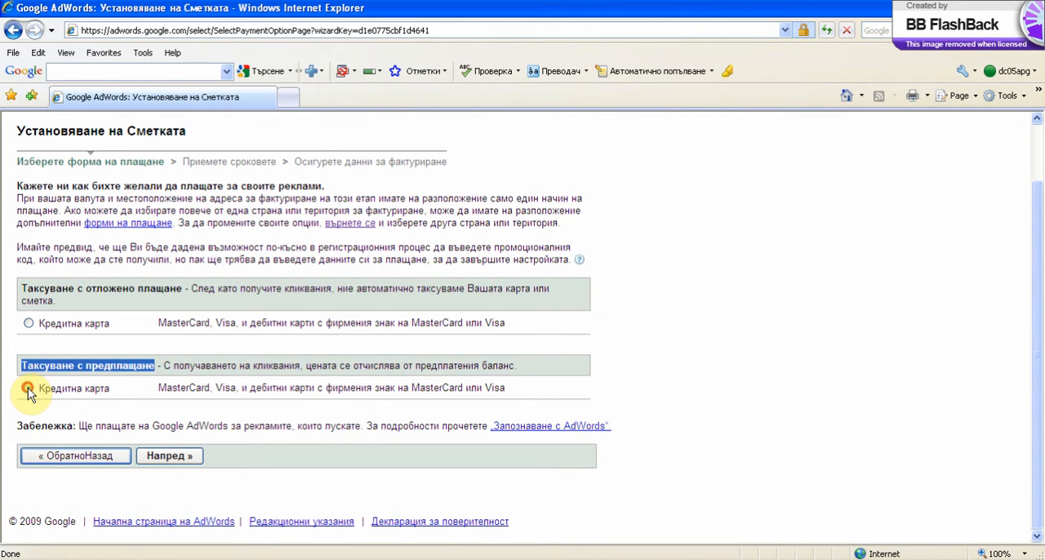
pyautogui.click(172, 459)
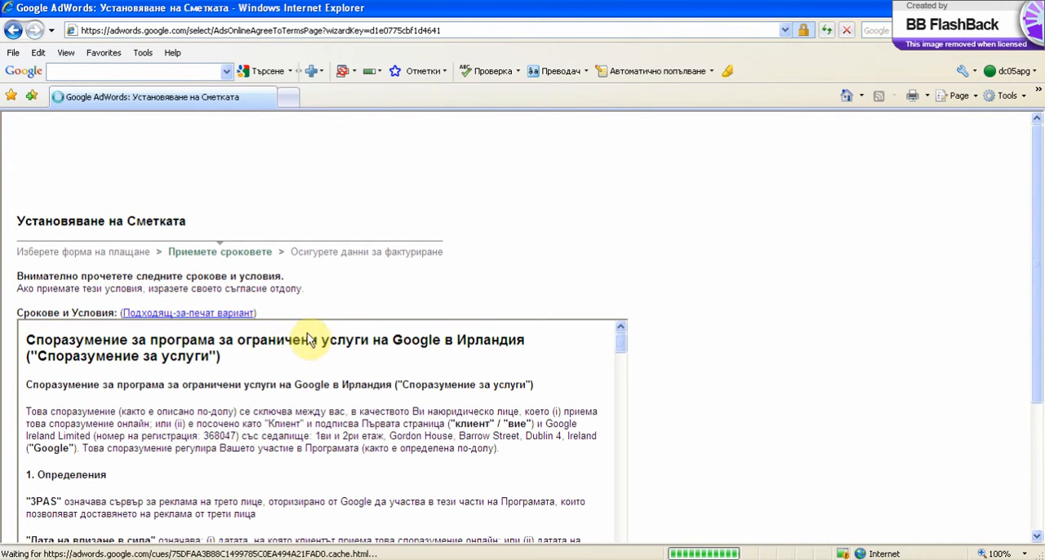
# Skim the service agreement, agree to its terms and conditions, and proceed to the billing details.
pyautogui.scroll(-3, 802, 377)
pyautogui.scroll(5, 472, 227)
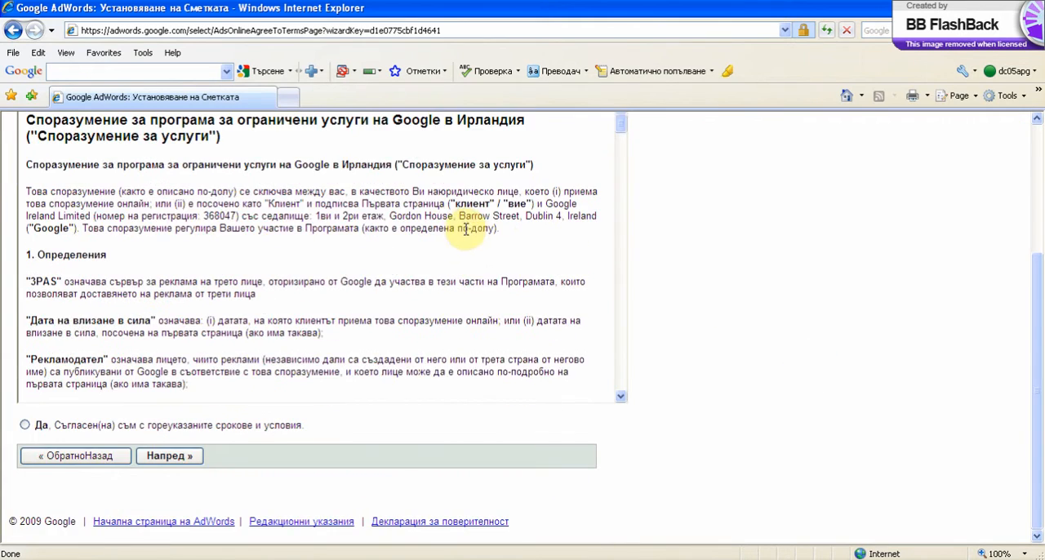
pyautogui.scroll(-3, 459, 278)
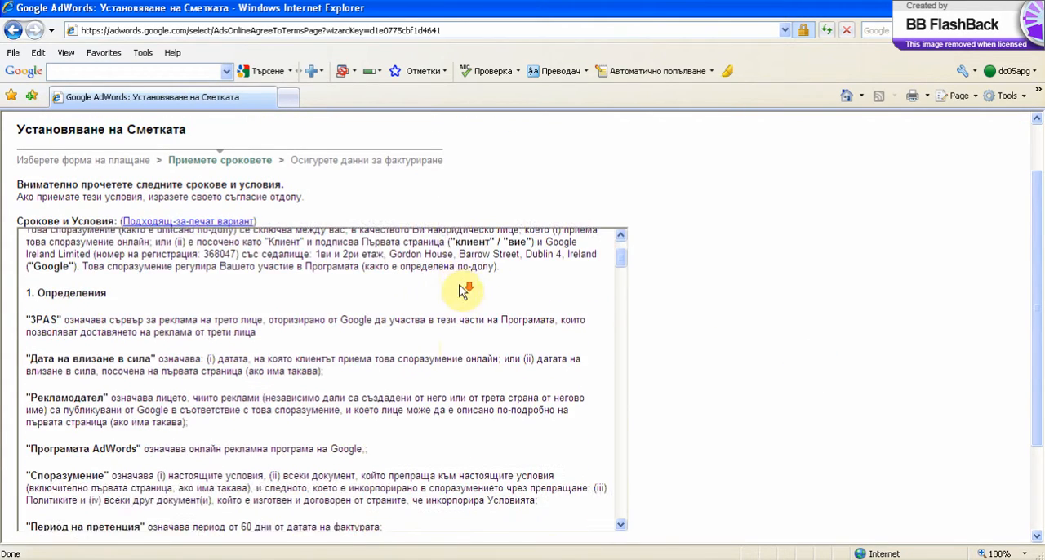
pyautogui.scroll(-8, 457, 288)
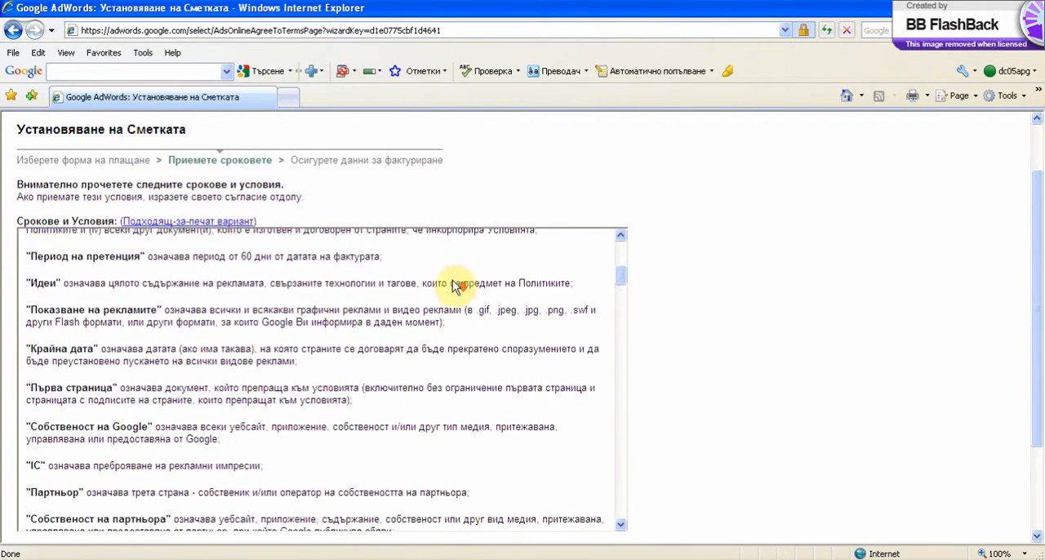
pyautogui.scroll(-8, 447, 290)
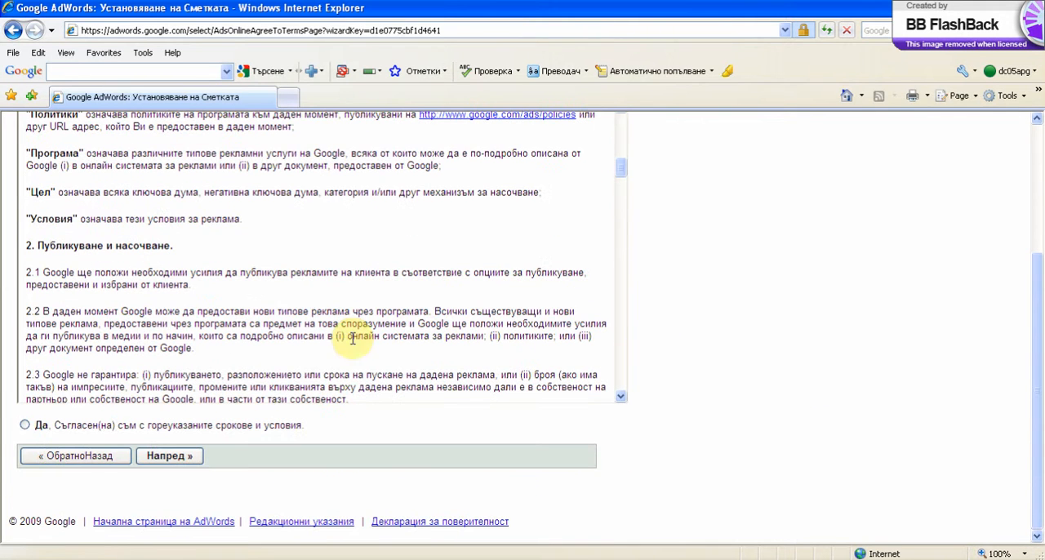
pyautogui.click(25, 426)
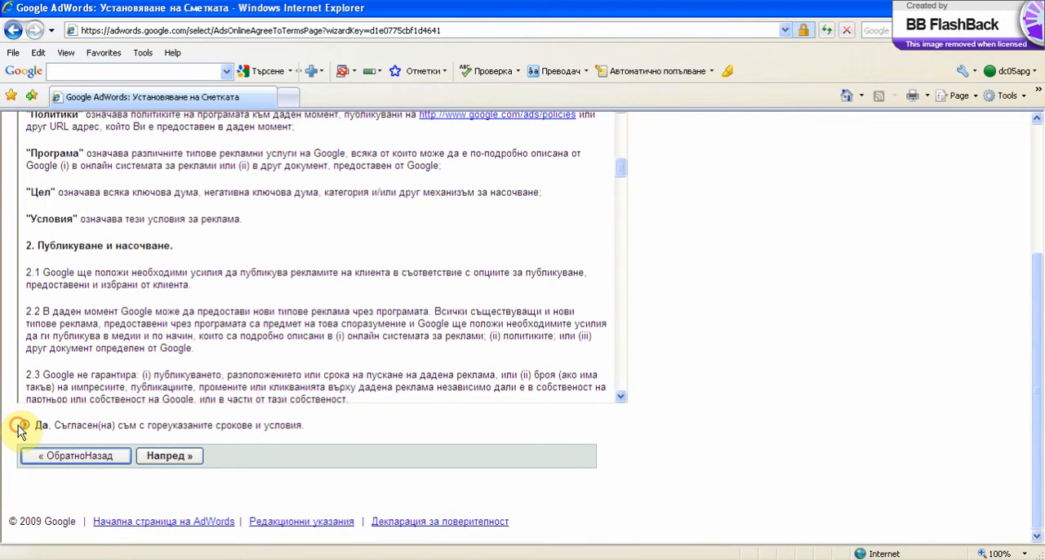
pyautogui.click(175, 457)
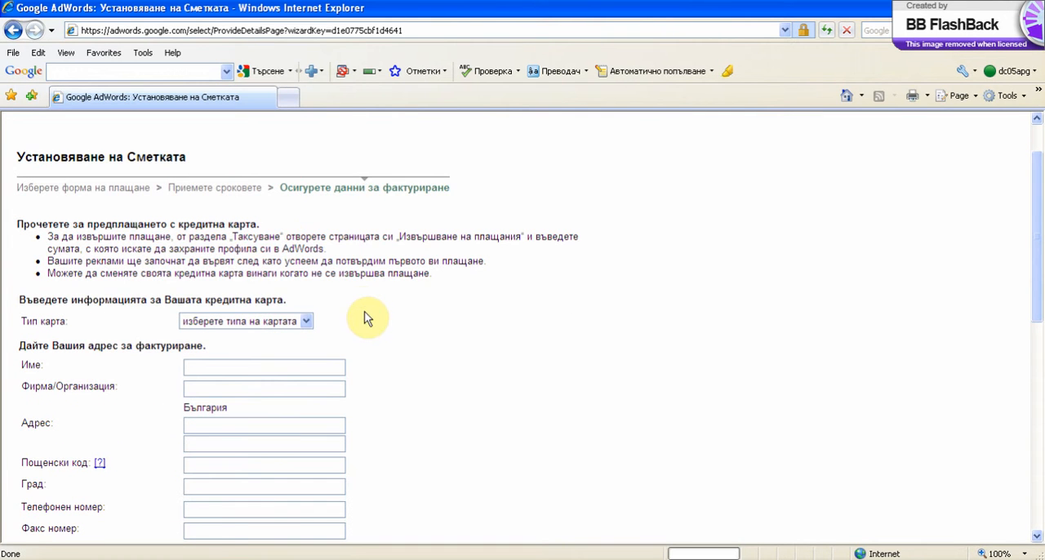
# Set the card type to Visa and enter the credit card number.
pyautogui.scroll(-1, 291, 319)
pyautogui.click(303, 299)
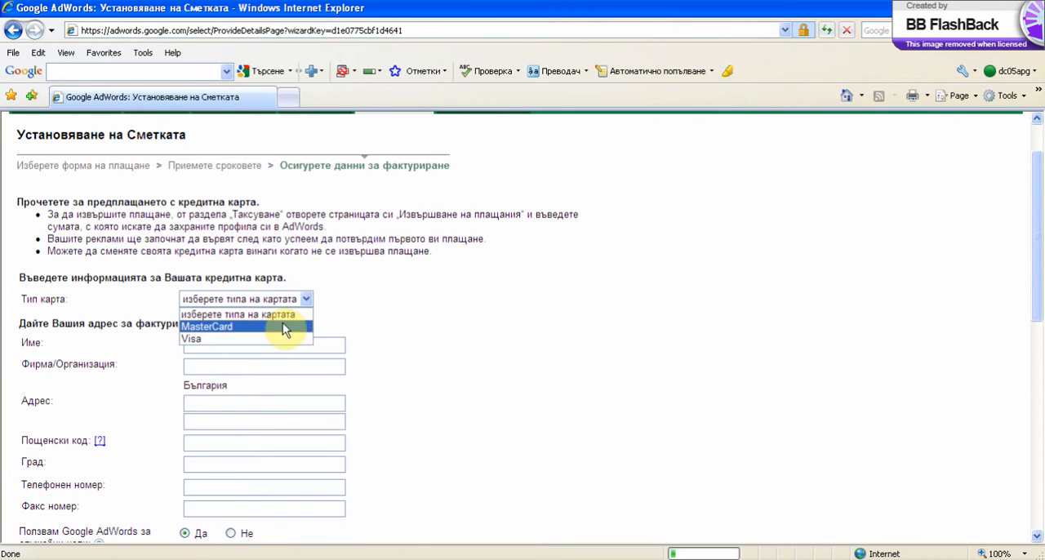
pyautogui.click(268, 338)
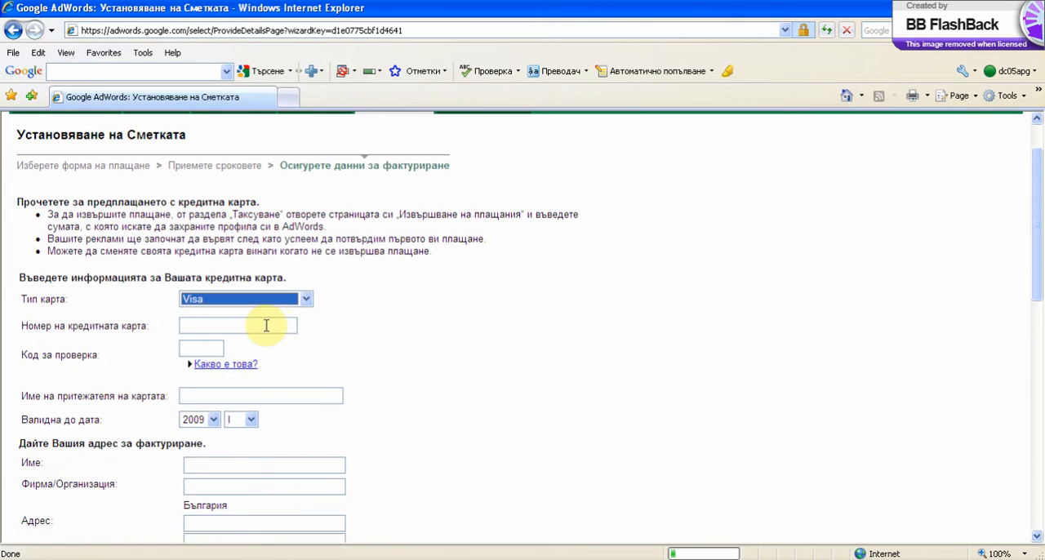
pyautogui.click(261, 325)
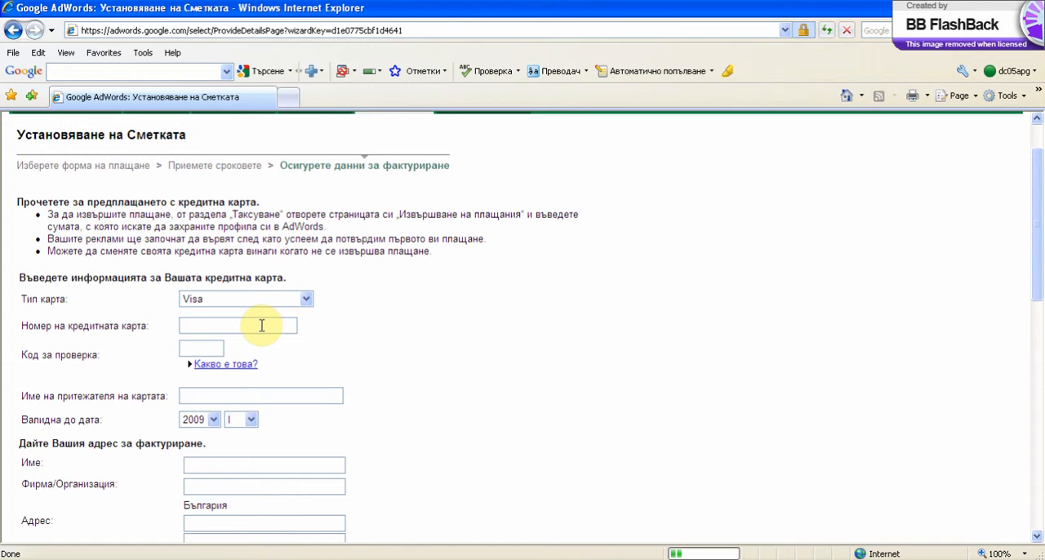
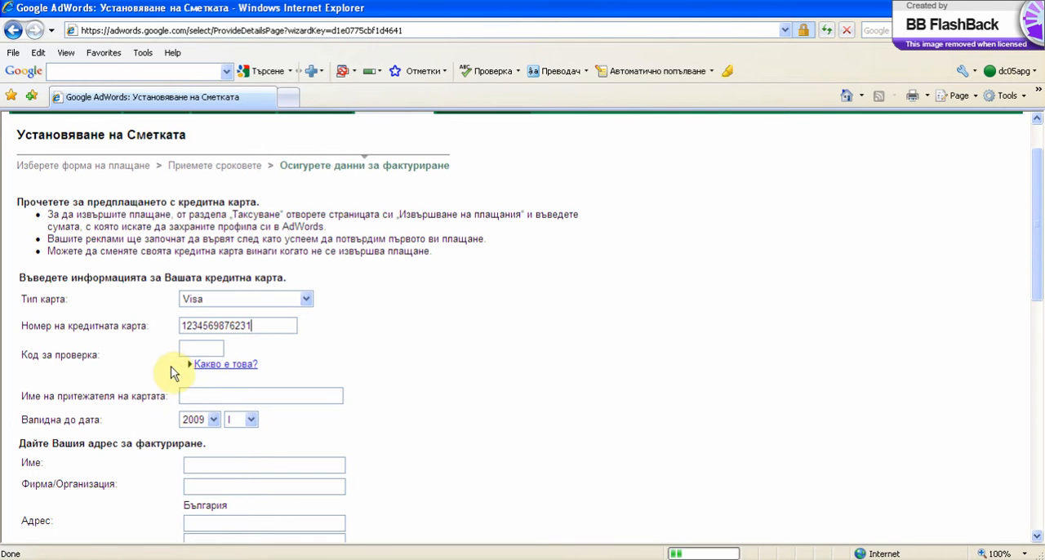
# Enter the card's verification code, consulting the illustrated help on where to find it and closing that help.
pyautogui.click(215, 344)
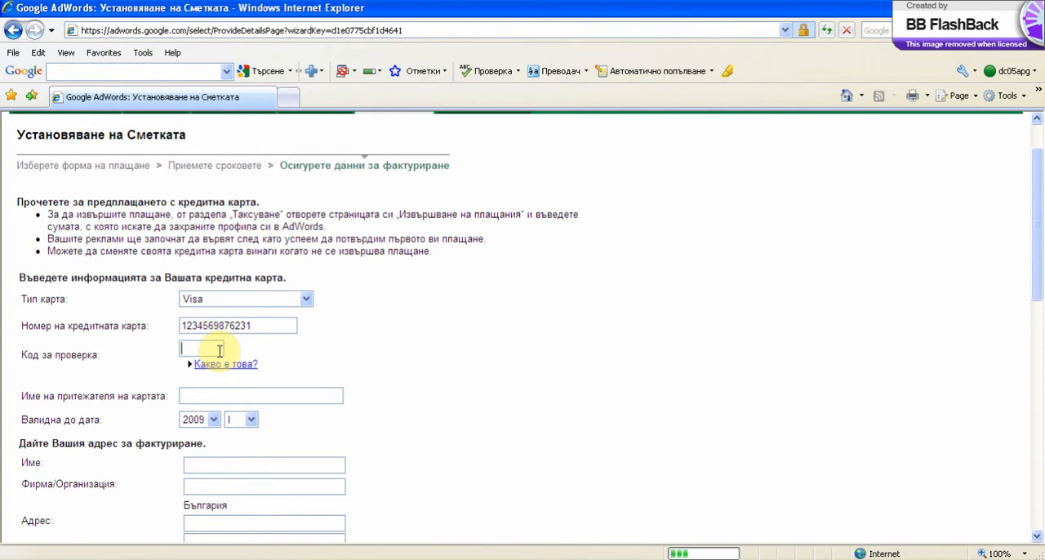
pyautogui.click(222, 369)
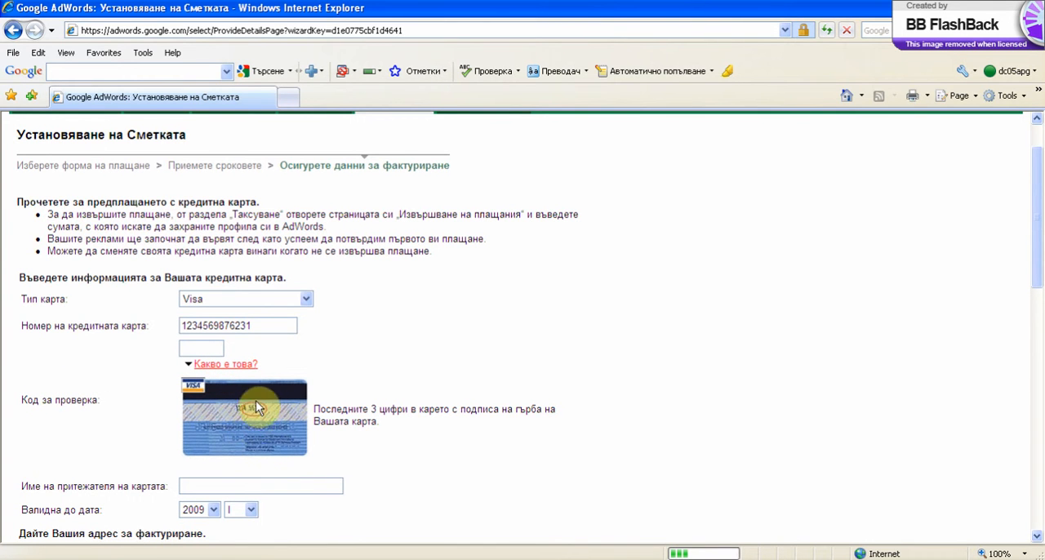
pyautogui.click(210, 346)
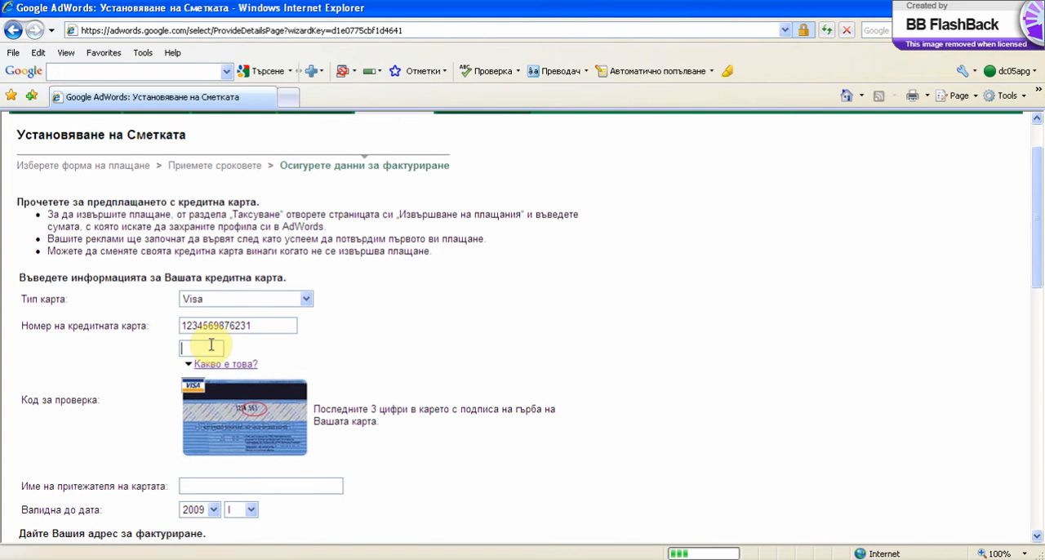
pyautogui.click(245, 365)
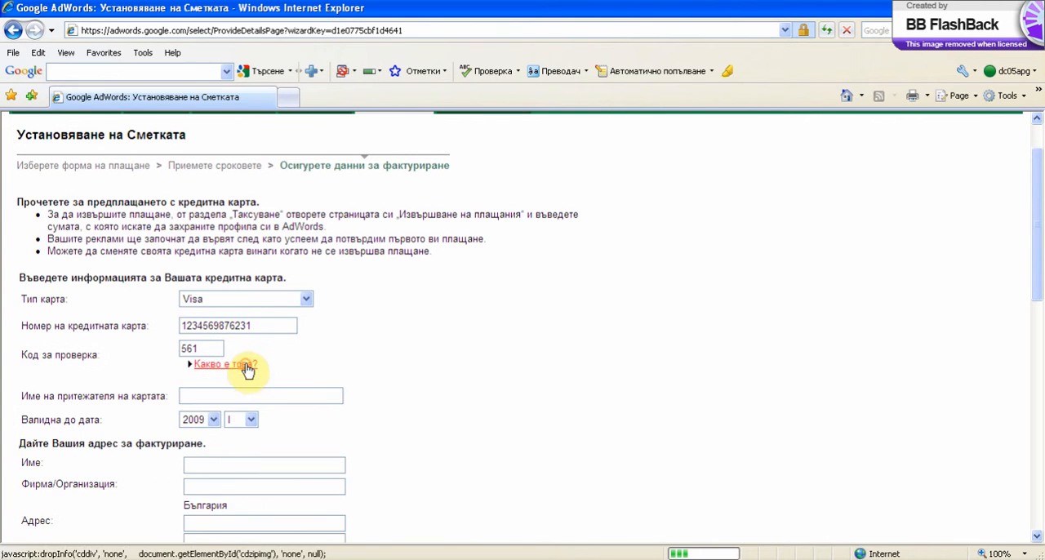
# Enter the cardholder's name and set the card's expiry date to year 2010, month XII.
pyautogui.click(230, 393)
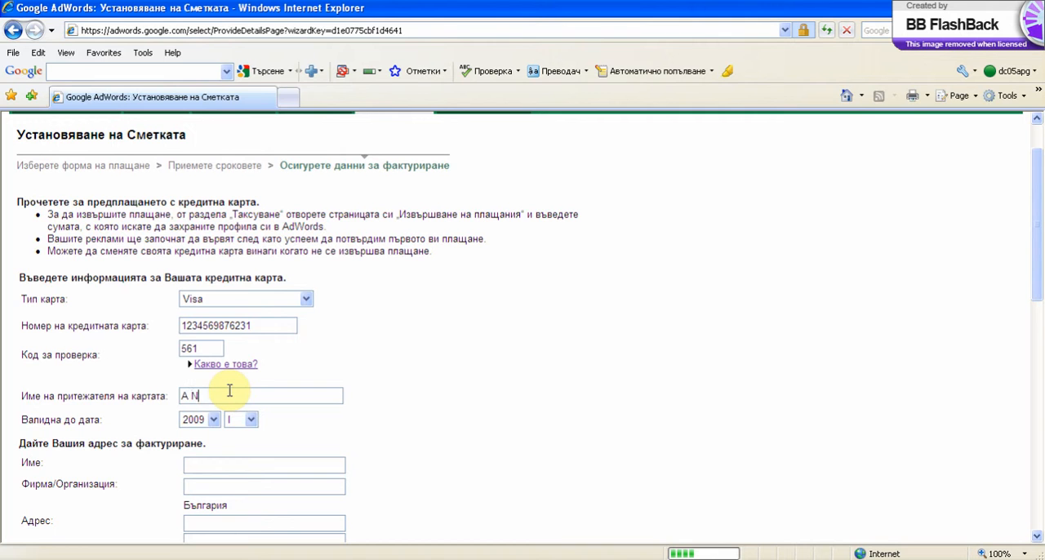
pyautogui.write('KOLOV')
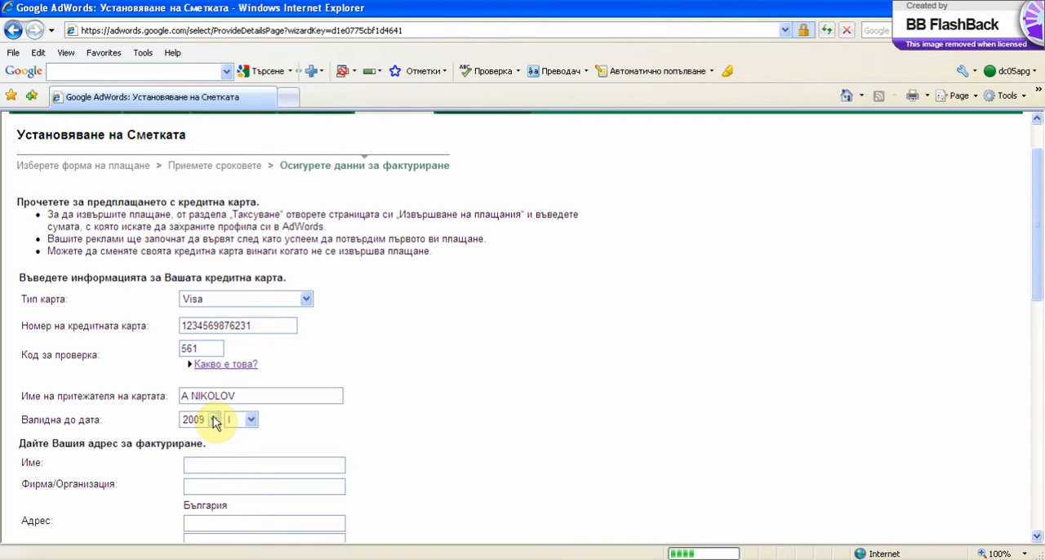
pyautogui.click(213, 421)
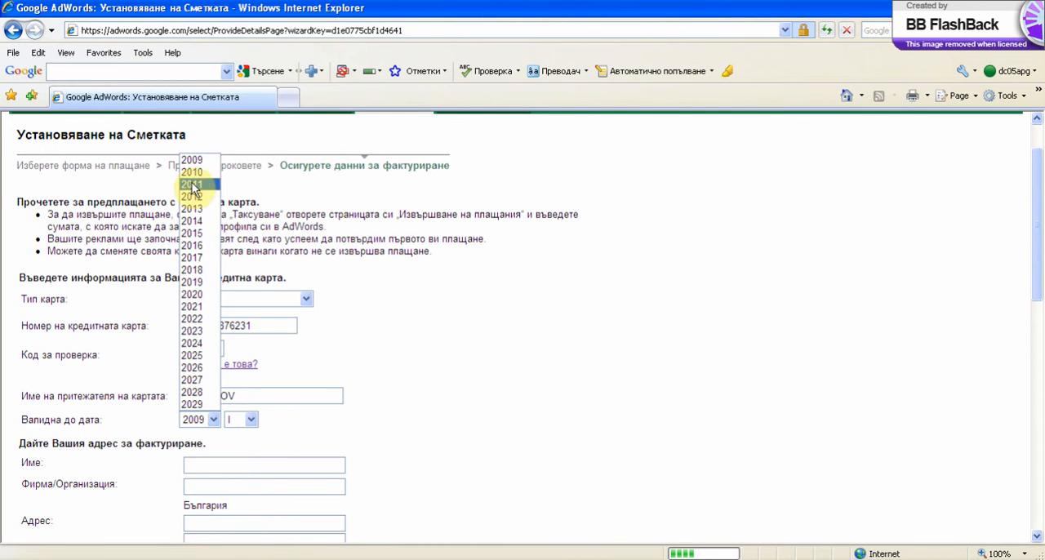
pyautogui.click(194, 172)
pyautogui.click(252, 418)
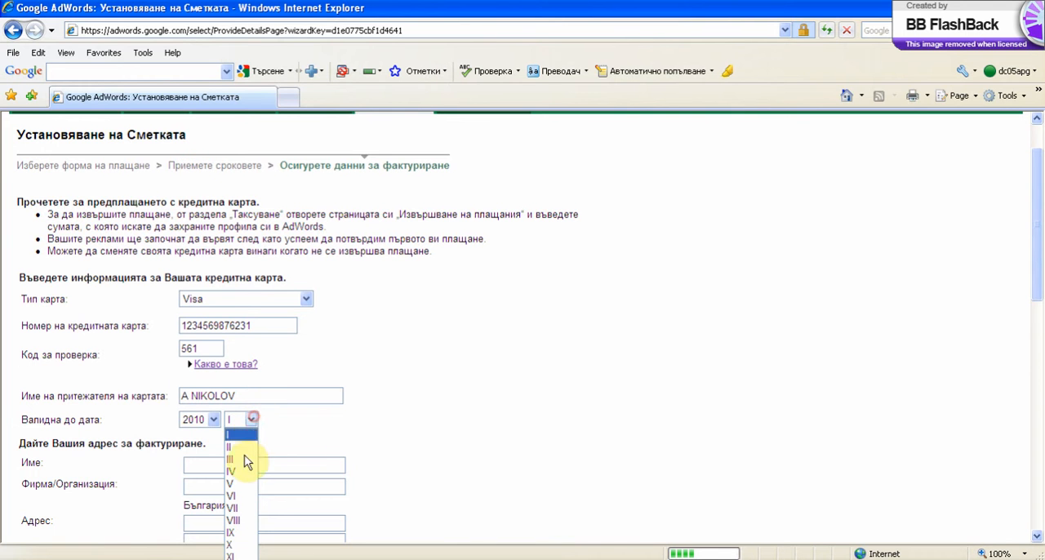
pyautogui.click(238, 559)
# Fill in the billing contact's full name and enter Адвъртайз БГ ЕООД as the company in the billing address.
pyautogui.scroll(-1, 428, 456)
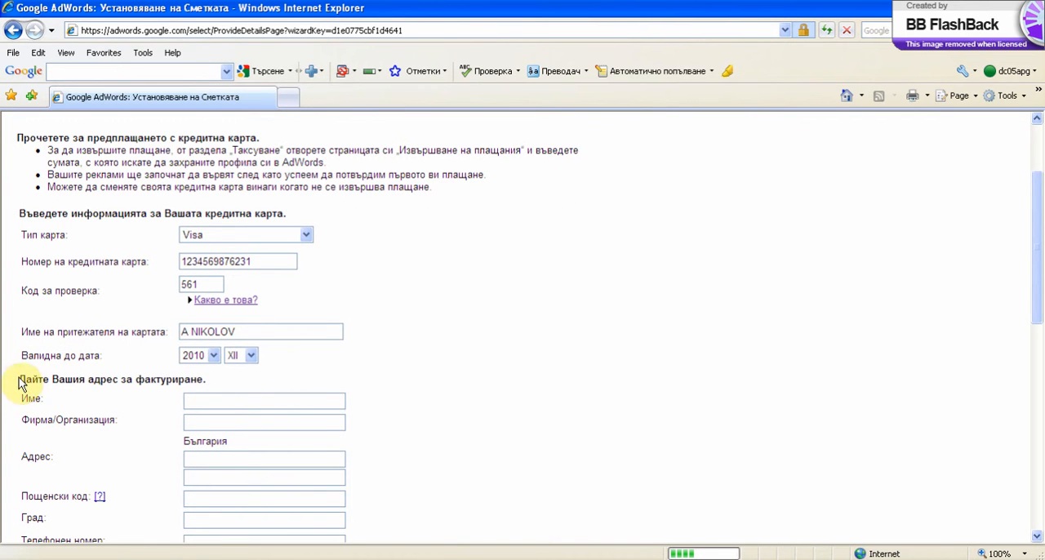
pyautogui.moveTo(18, 380); pyautogui.dragTo(190, 379)
pyautogui.click(209, 400)
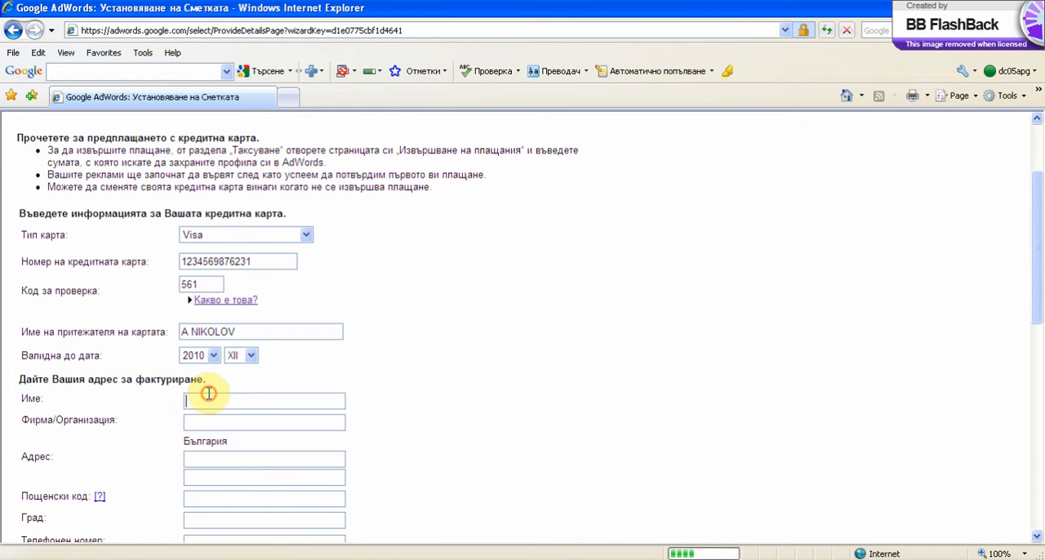
pyautogui.scroll(-1, 237, 413)
pyautogui.scroll(-1, 228, 412)
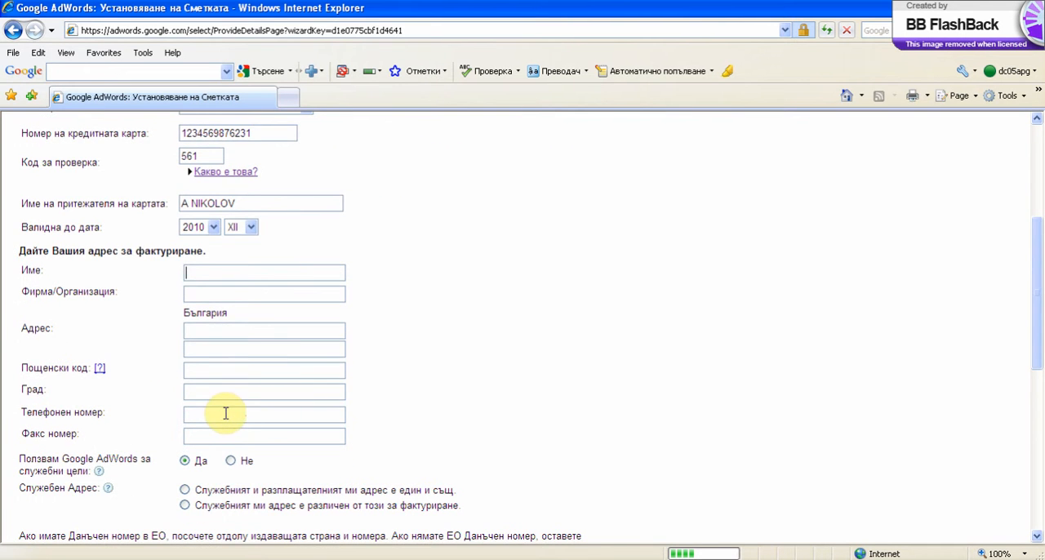
pyautogui.scroll(-2, 240, 352)
pyautogui.scroll(2, 243, 362)
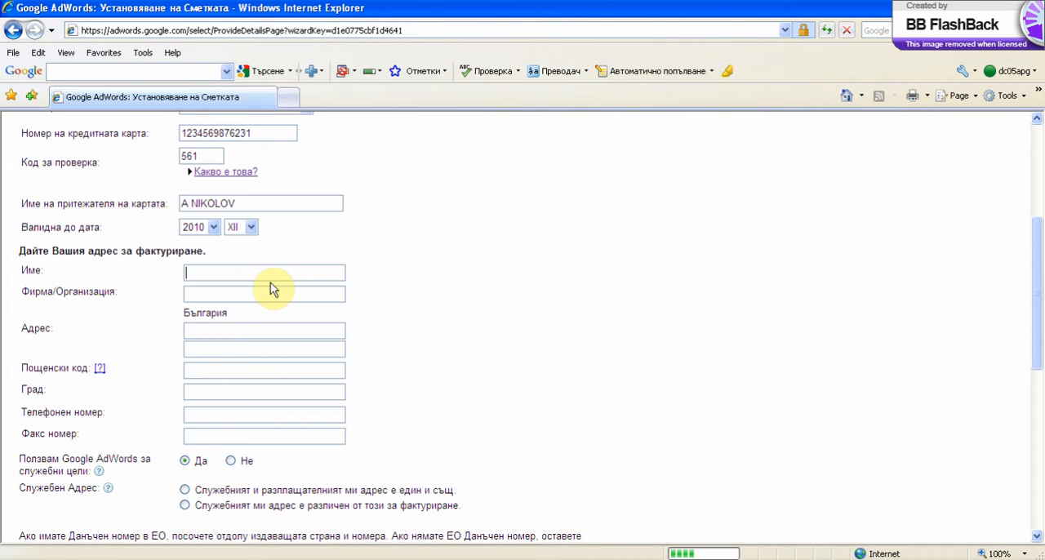
pyautogui.write('Ч')
pyautogui.press('BackSpace')
pyautogui.write('M')
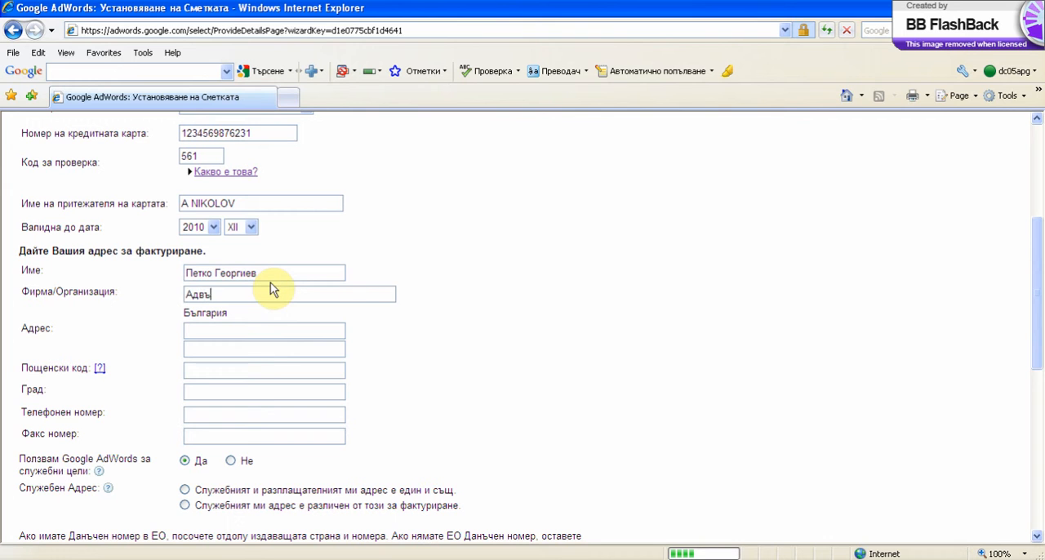
pyautogui.write('ртайз БГ ЕООД')
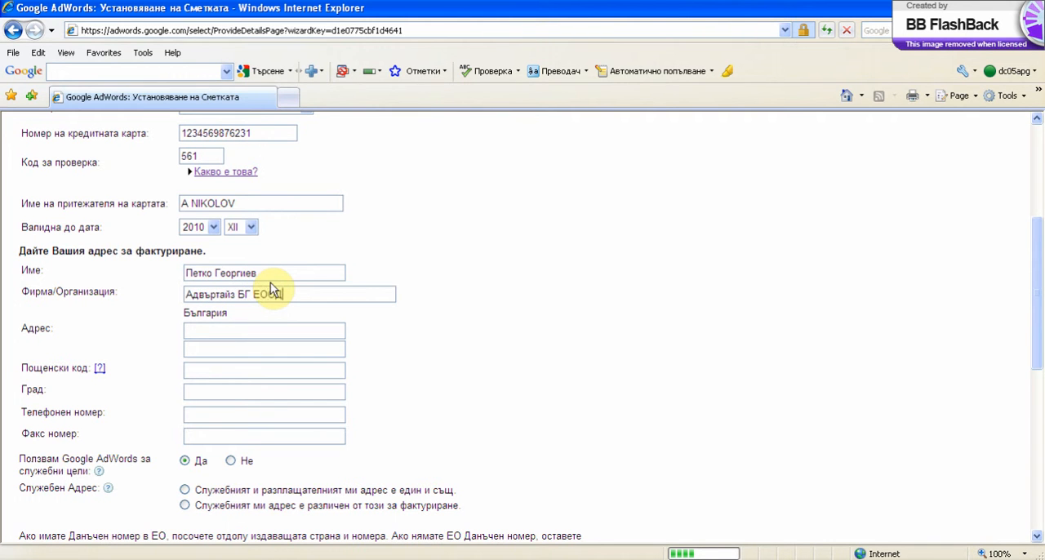
# Enter the street address on the first address line of the billing details.
pyautogui.press('Tab')
pyautogui.scroll(-4, 270, 282)
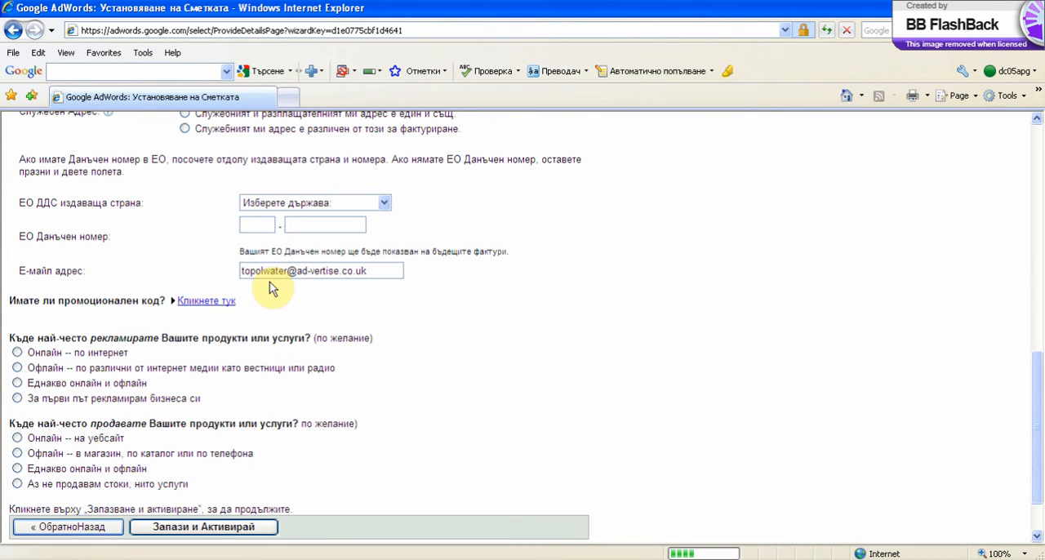
pyautogui.scroll(6, 496, 283)
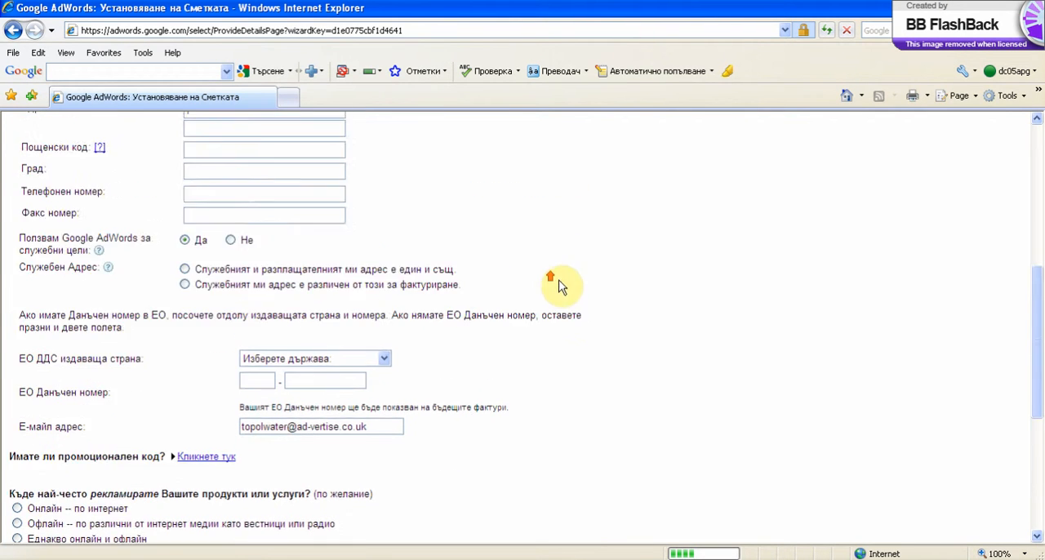
pyautogui.click(248, 469)
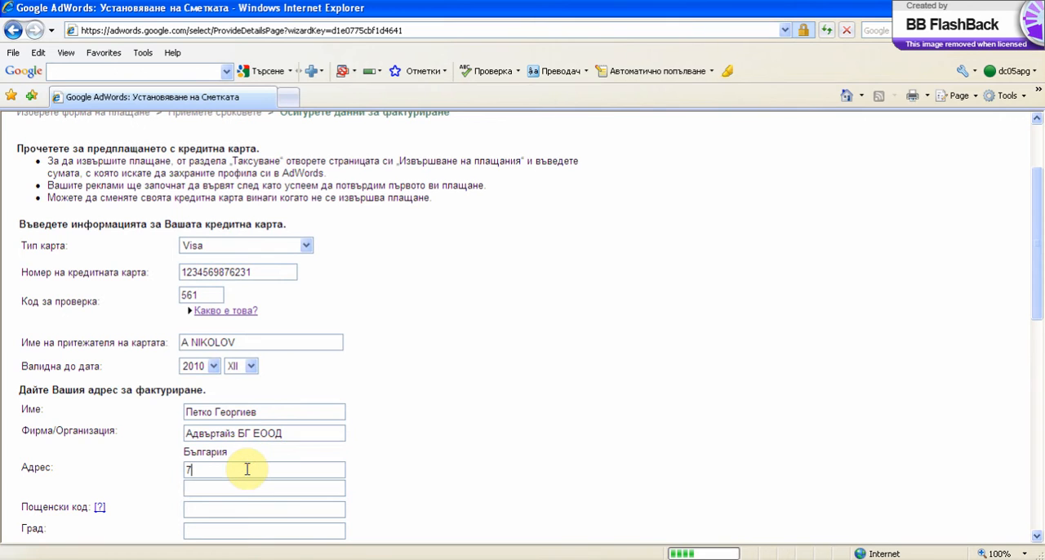
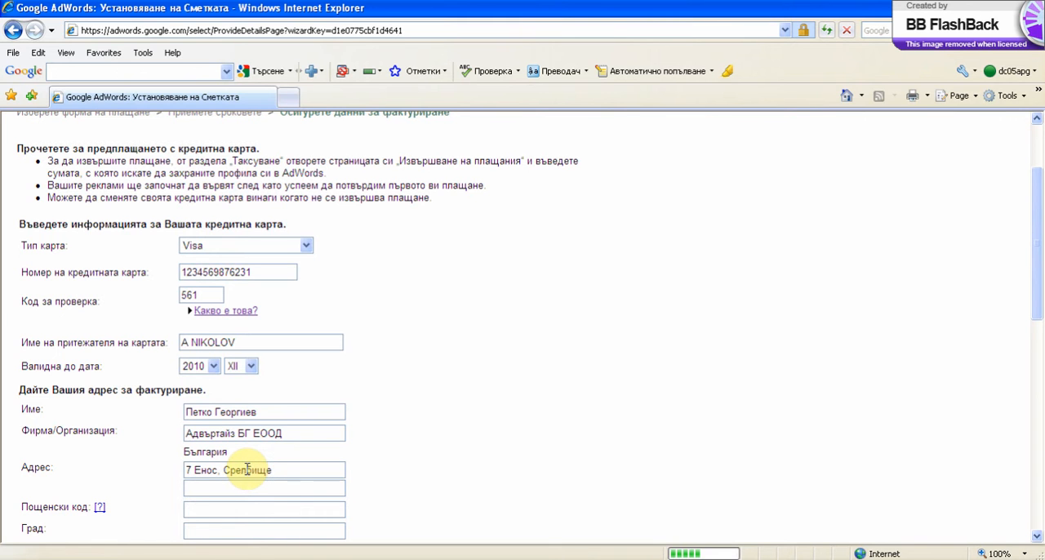
# Complete the billing address with the postal code, the city and the telephone number.
pyautogui.click(280, 509)
pyautogui.write('1408')
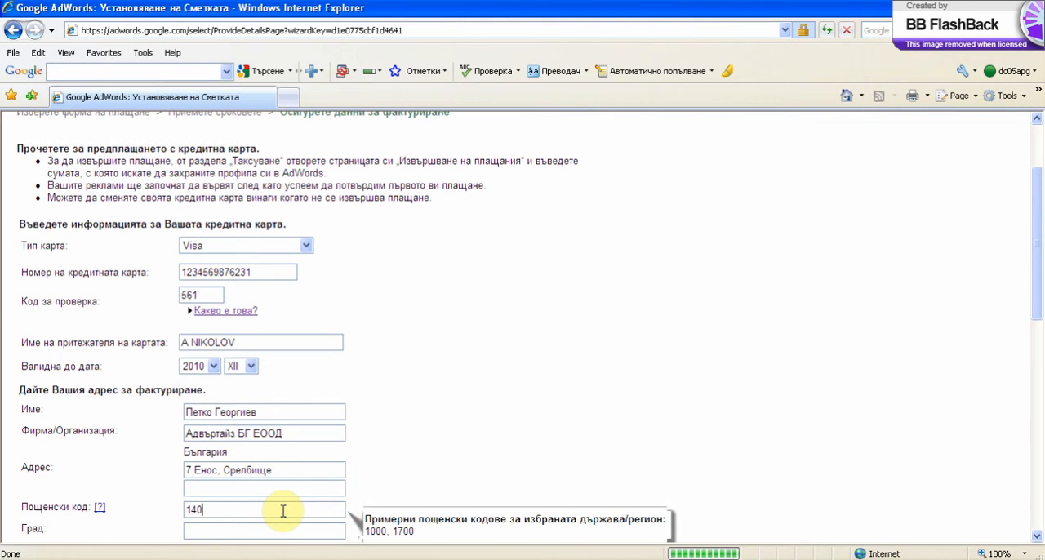
pyautogui.click(235, 528)
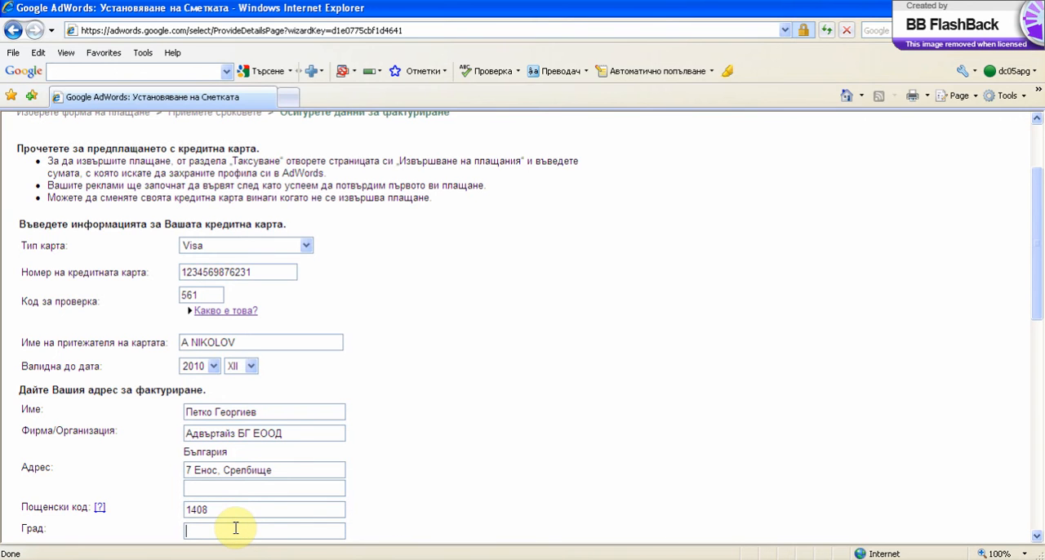
pyautogui.write('София')
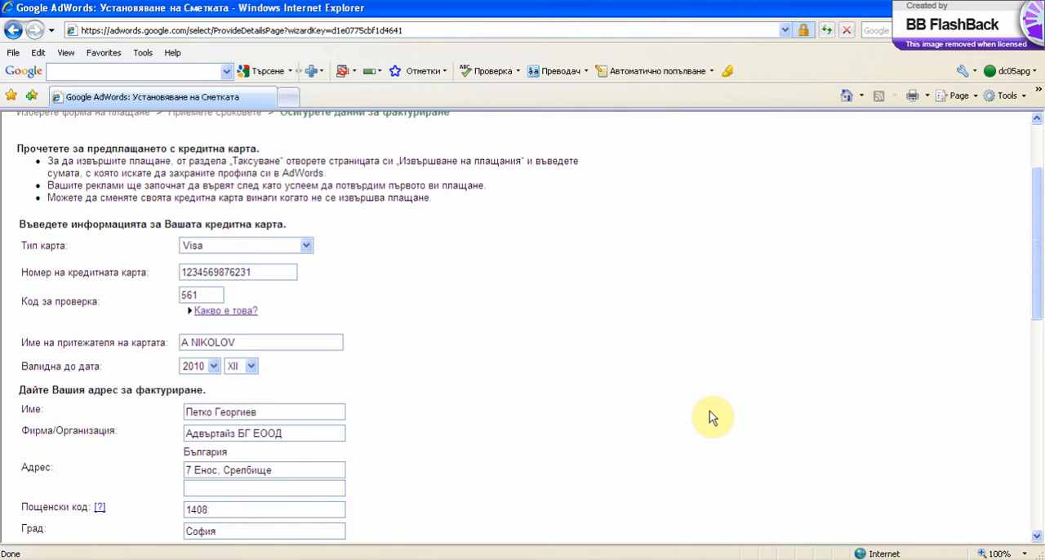
pyautogui.scroll(-3, 702, 413)
pyautogui.click(251, 425)
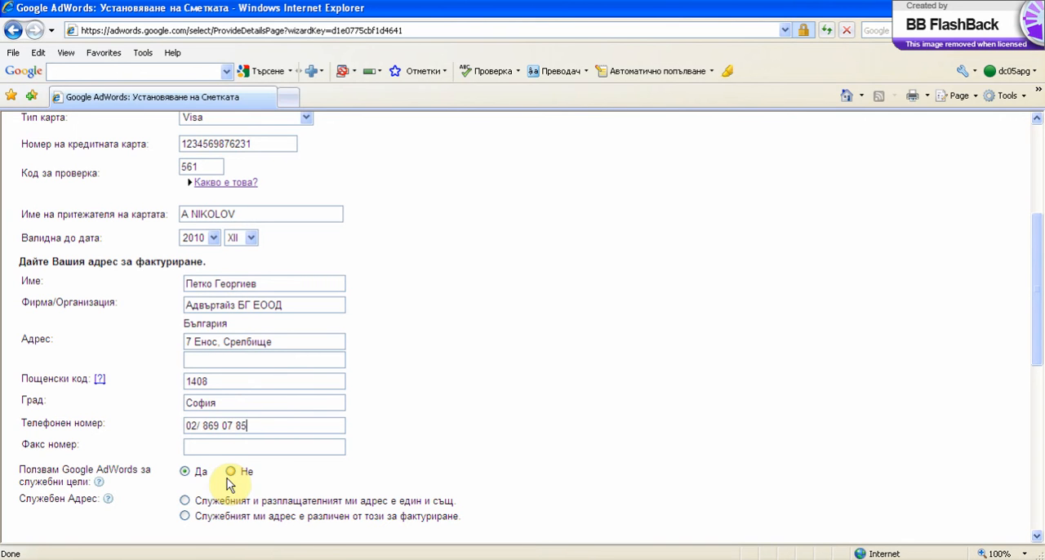
# Mark the business address as identical to the billing address, after briefly checking the fields for a different business address.
pyautogui.scroll(-1, 350, 473)
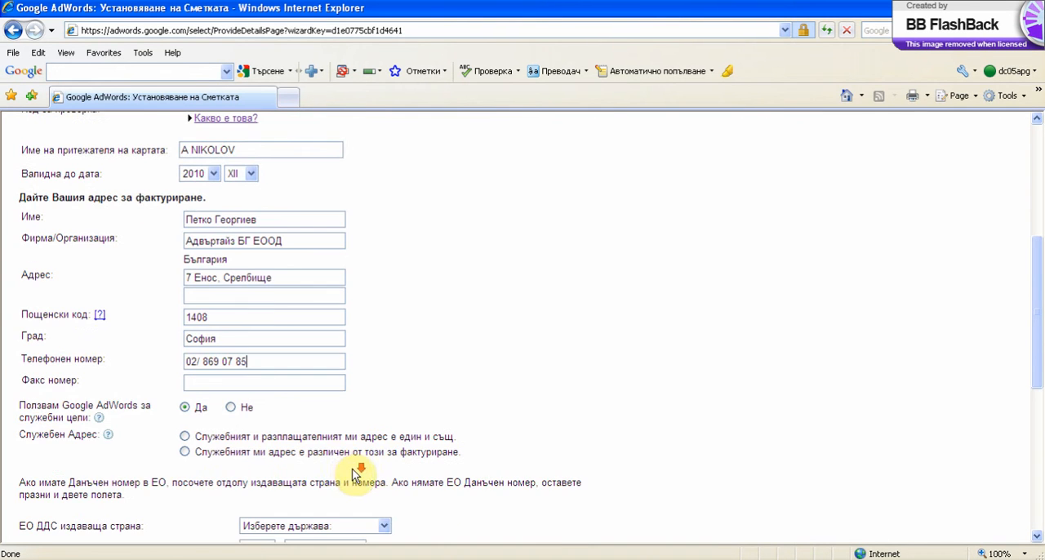
pyautogui.scroll(-2, 343, 469)
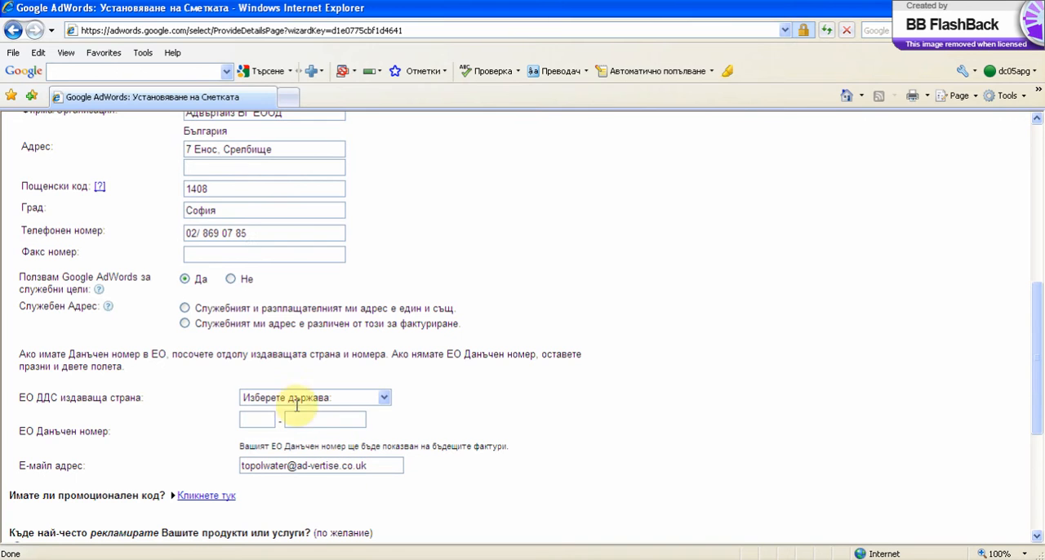
pyautogui.click(185, 310)
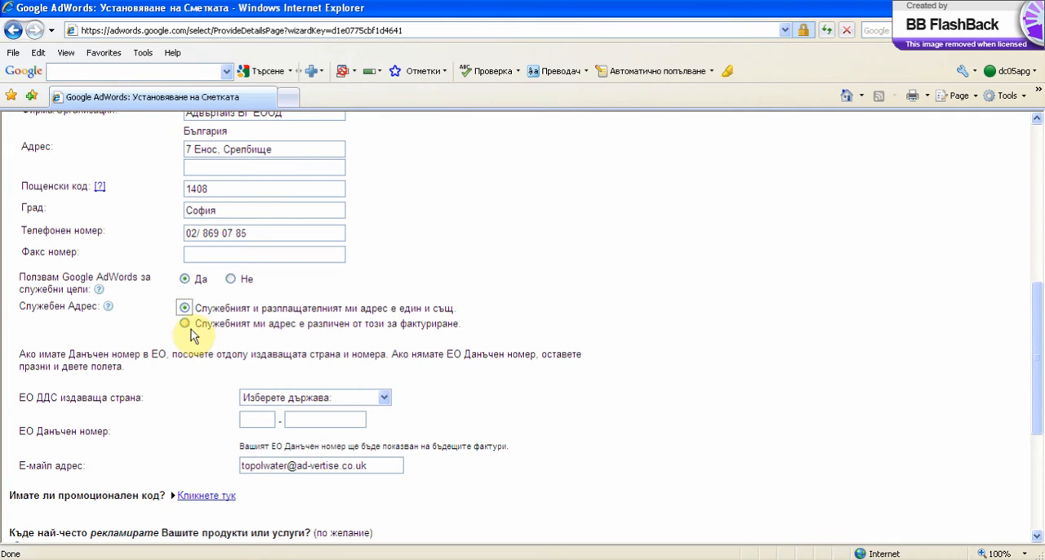
pyautogui.click(186, 324)
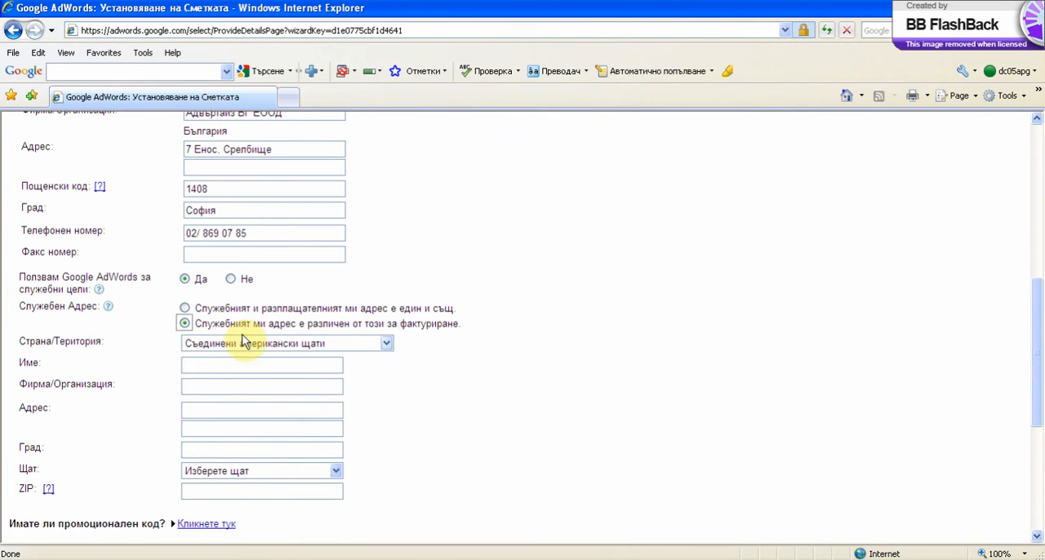
pyautogui.click(187, 308)
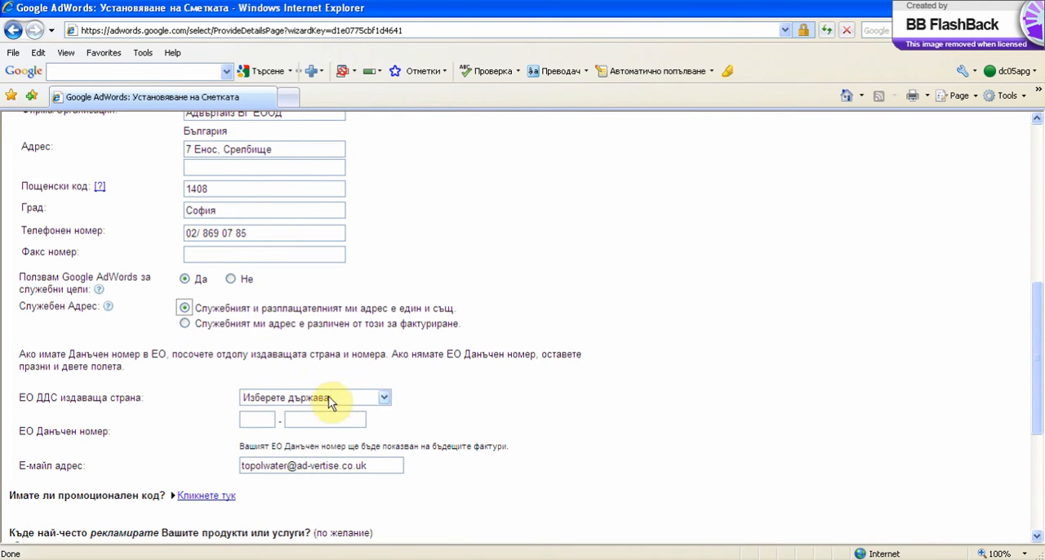
# Set the EU VAT issuing country to България and go to the empty tax number field.
pyautogui.click(382, 399)
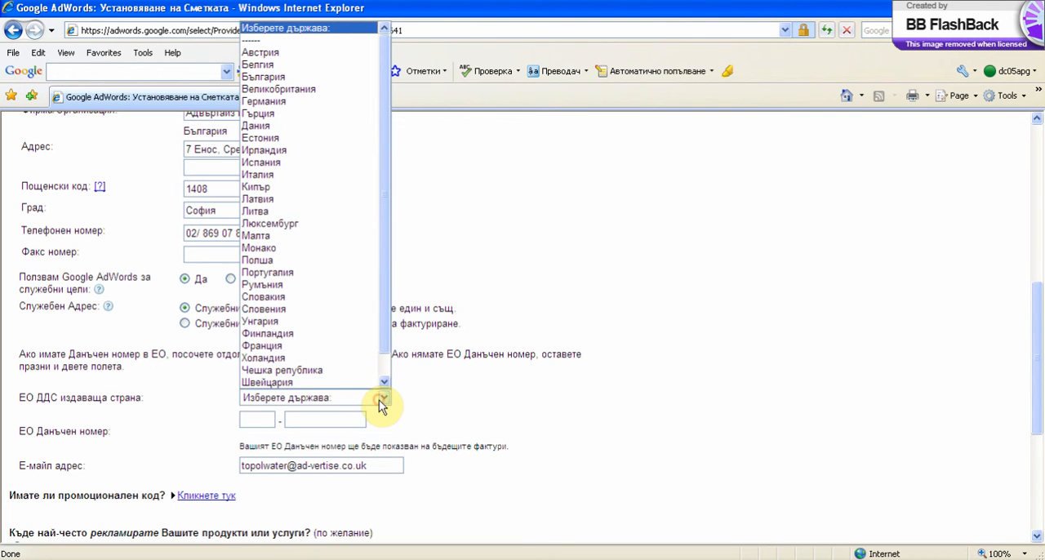
pyautogui.moveTo(387, 299); pyautogui.dragTo(387, 313)
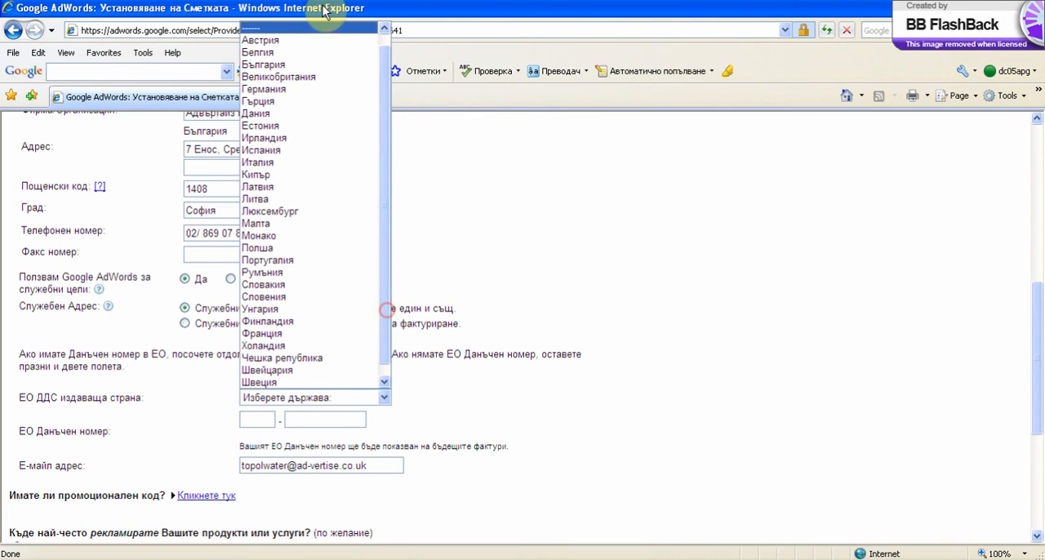
pyautogui.click(304, 67)
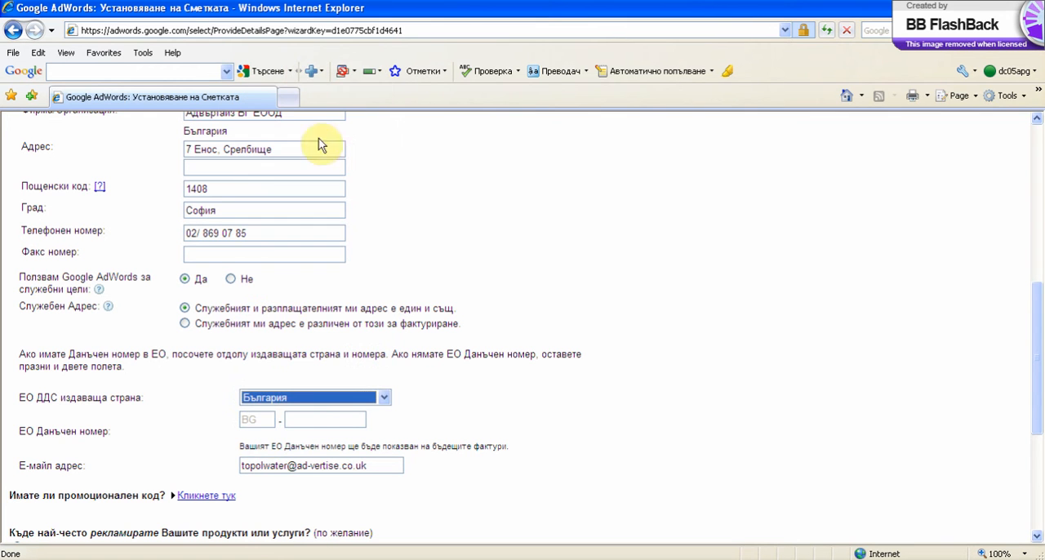
pyautogui.click(303, 418)
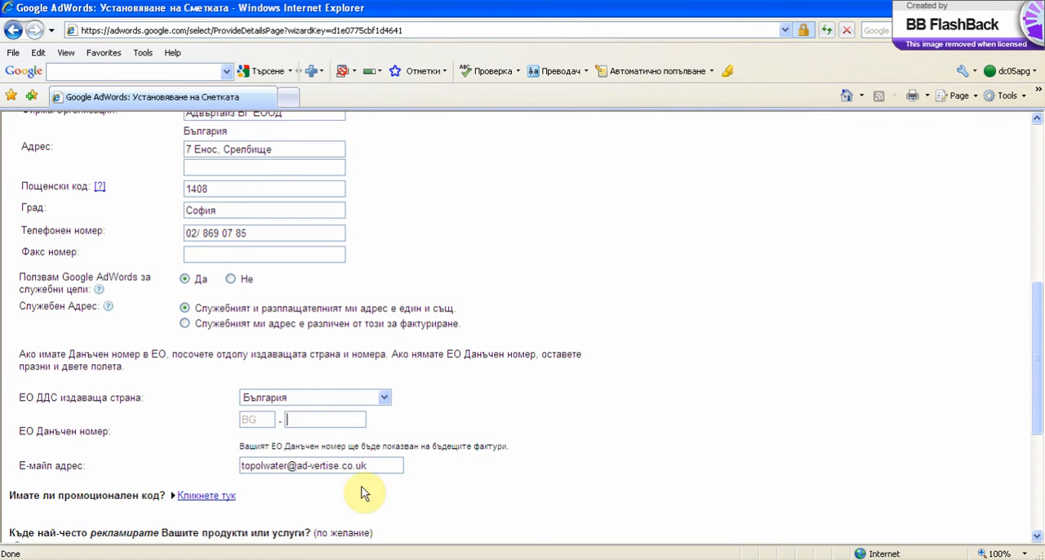
# Review the contact e-mail, the promotional code option and the optional advertising and sales questions at the end of the form.
pyautogui.moveTo(397, 465); pyautogui.dragTo(243, 441)
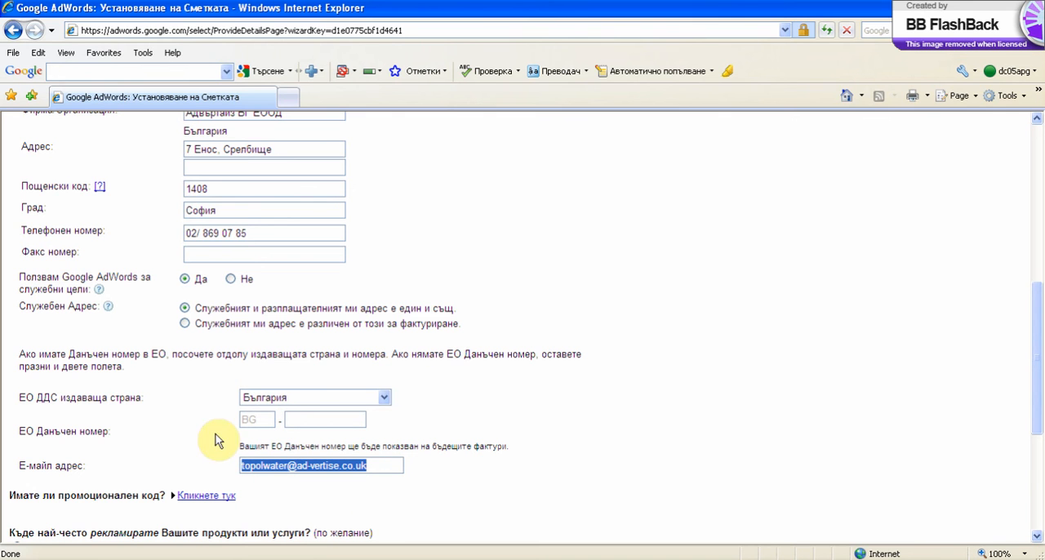
pyautogui.scroll(-1, 343, 488)
pyautogui.scroll(-1, 343, 488)
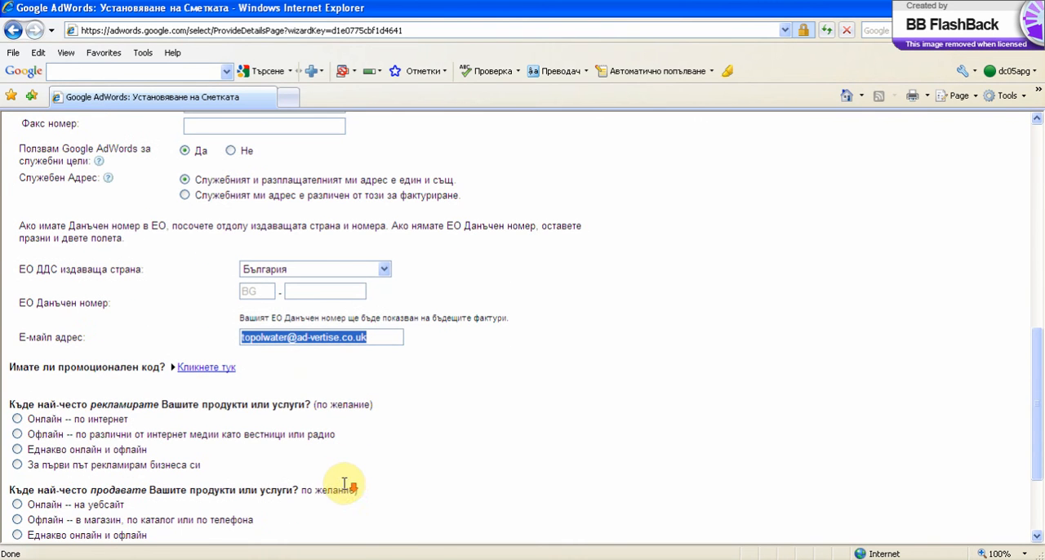
pyautogui.scroll(-2, 295, 466)
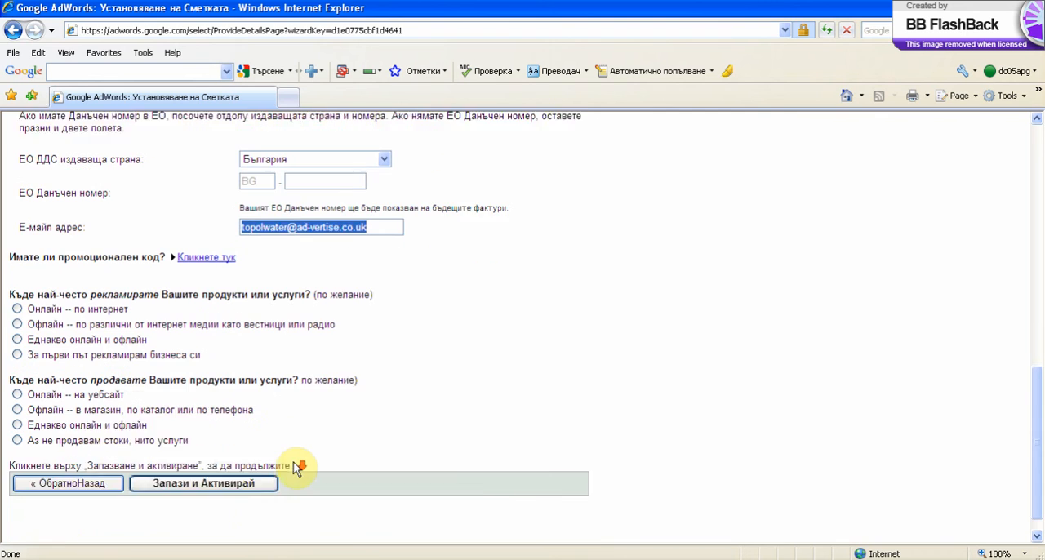